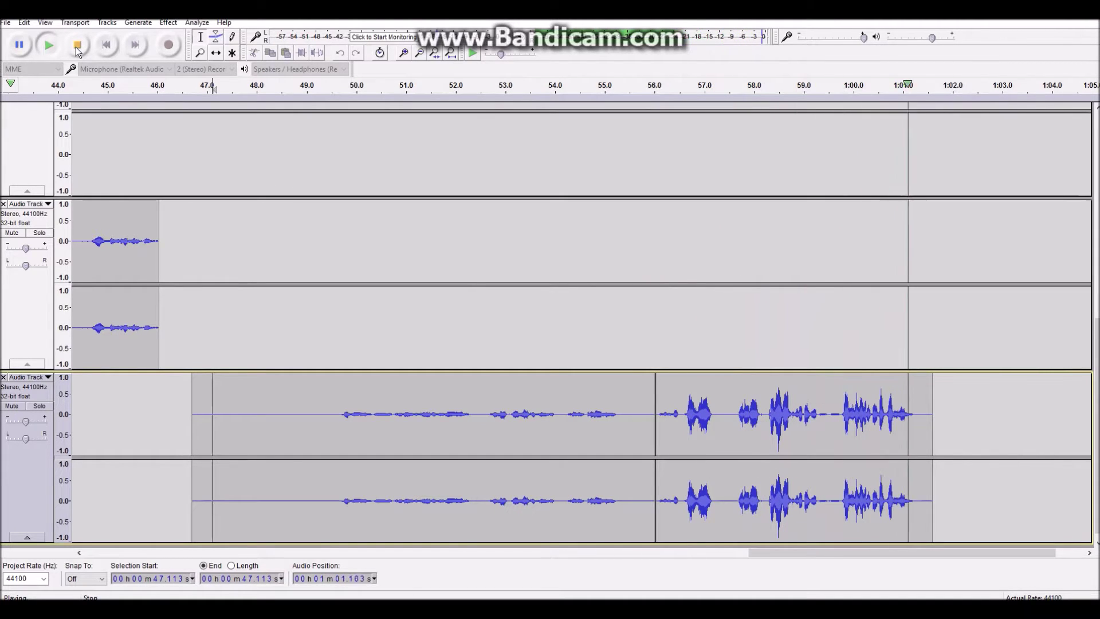
Step: Stop the playing tracks and begin recording a new take on a fresh stereo track
left_click(77, 46)
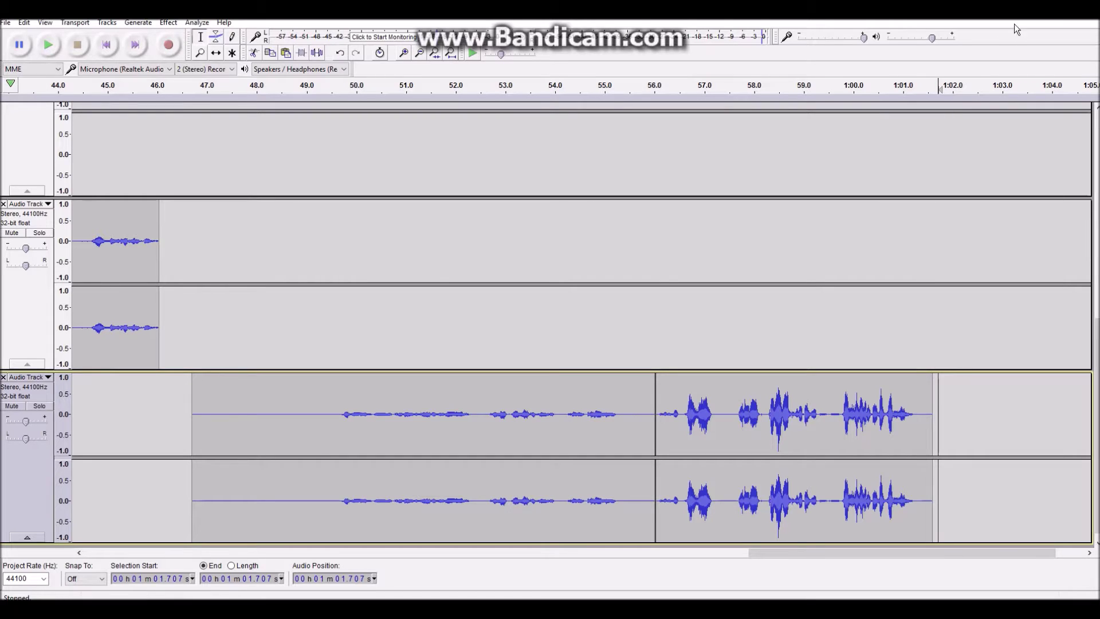
left_click(170, 47)
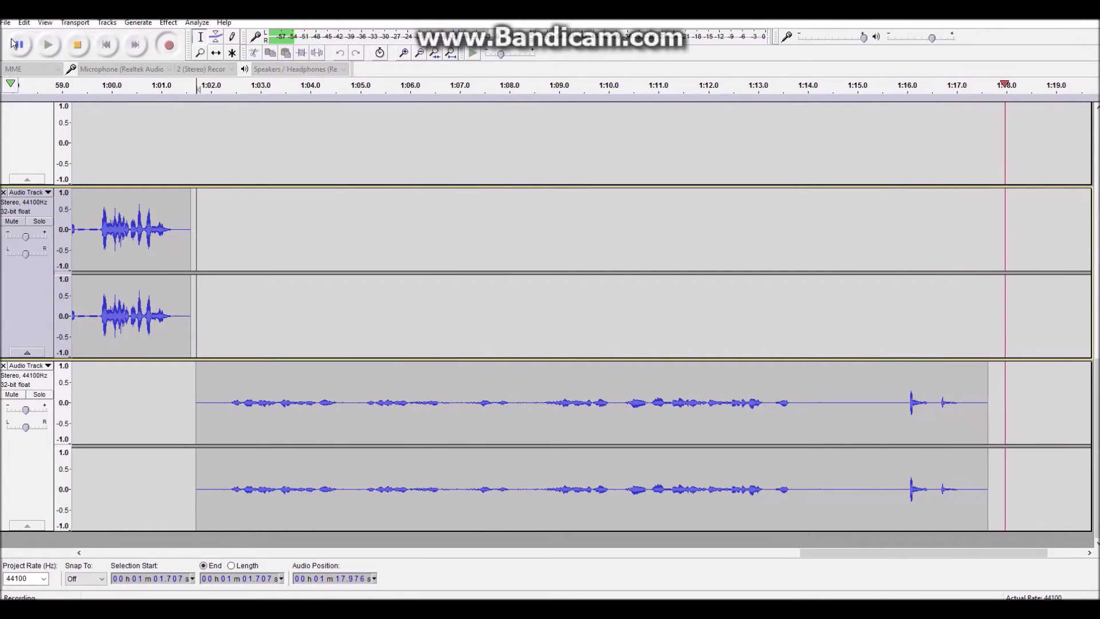
Step: Stop recording, leaving an 18-second voice take on the bottom track
left_click(76, 45)
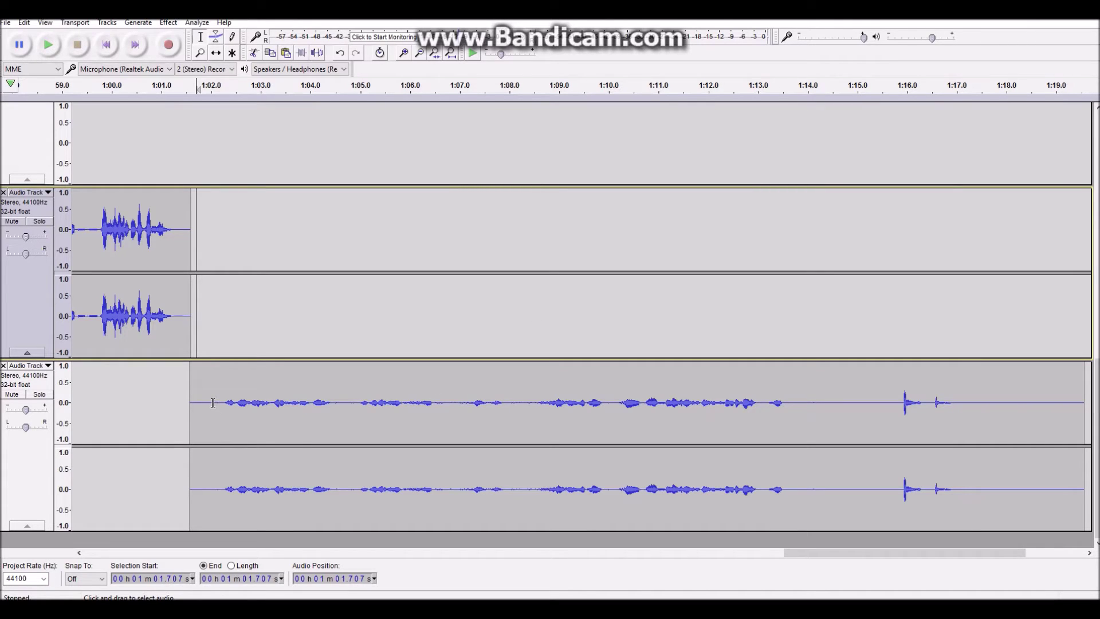
Step: Amplify the whole new take by about 16 dB with clipping allowed
double_click(241, 391)
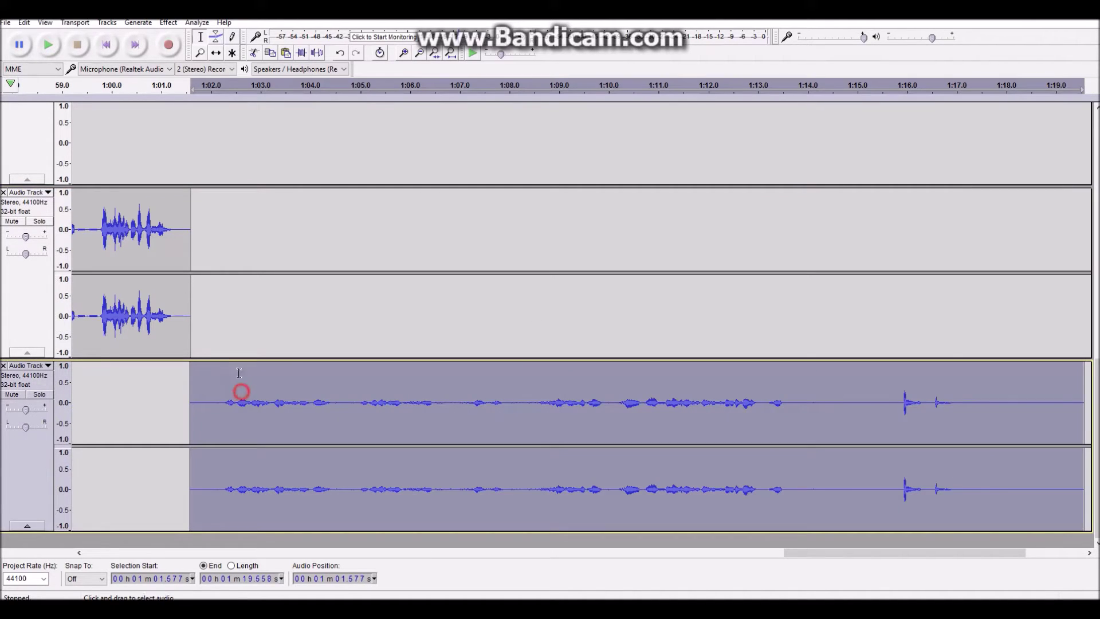
left_click(169, 21)
left_click(222, 77)
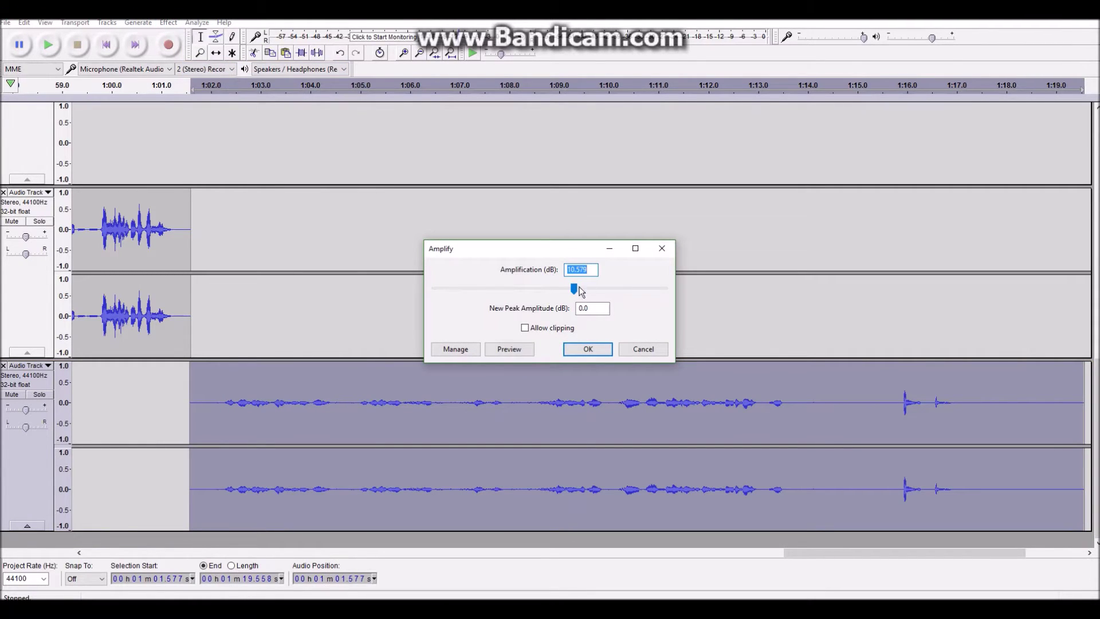
left_click_drag(575, 288, 587, 288)
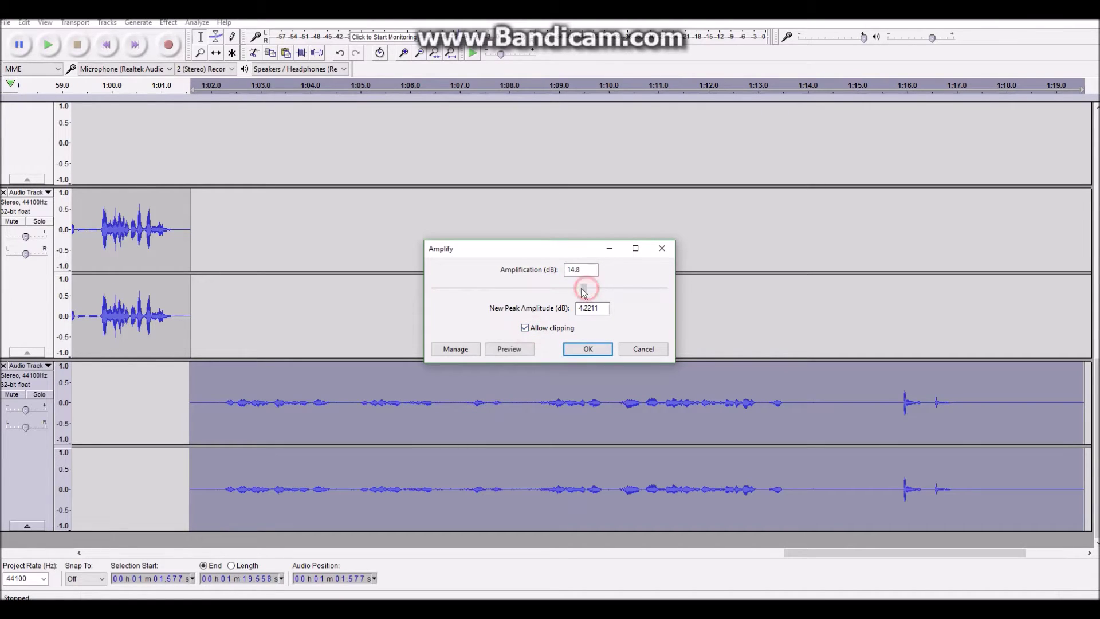
left_click(571, 347)
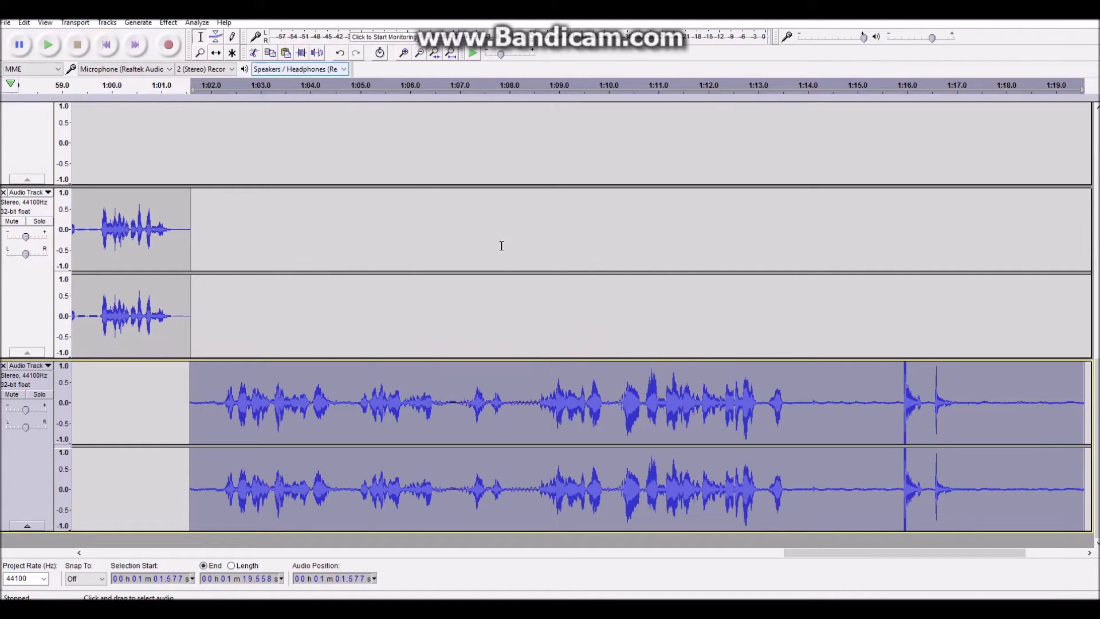
Step: Select the noise-only stretch from about 1:14.3 to 1:15.8 on the bottom track
left_click(788, 407)
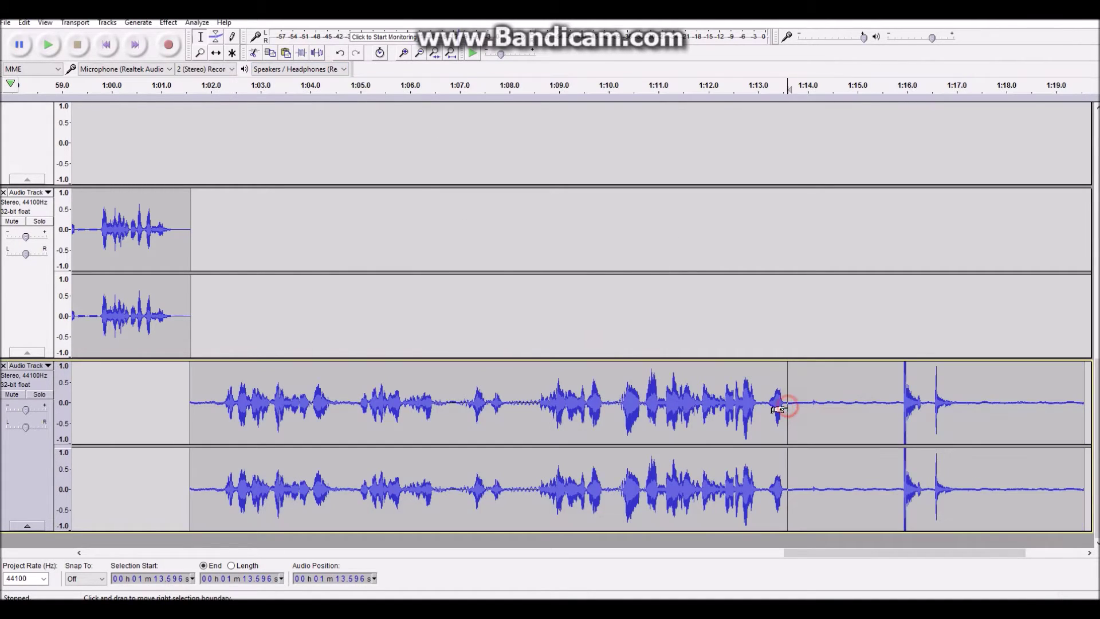
left_click_drag(794, 408, 902, 411)
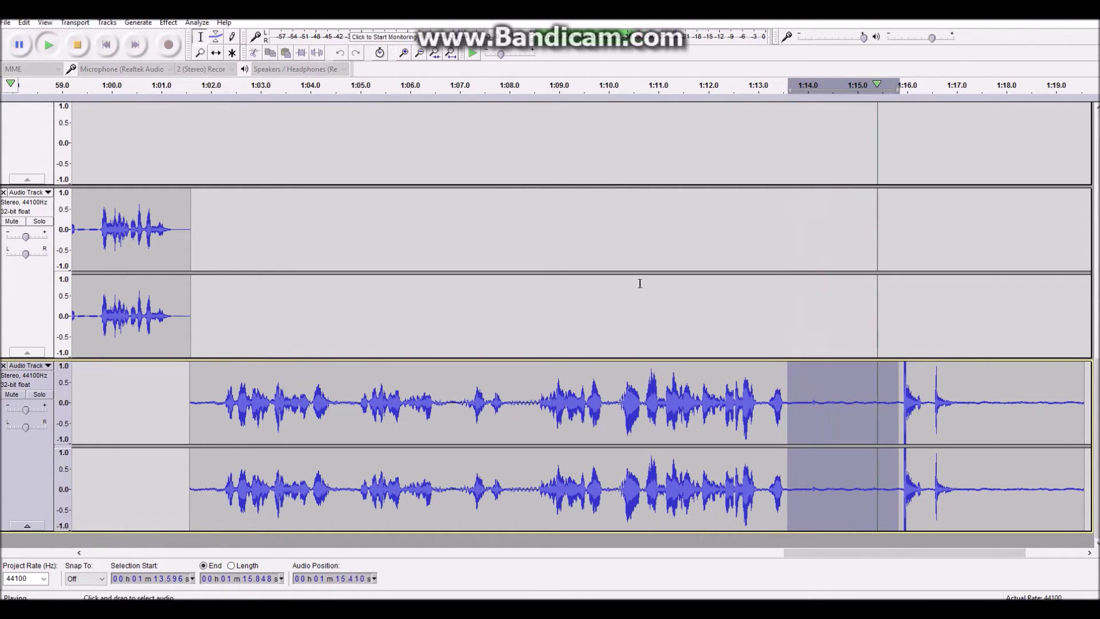
left_click(820, 405)
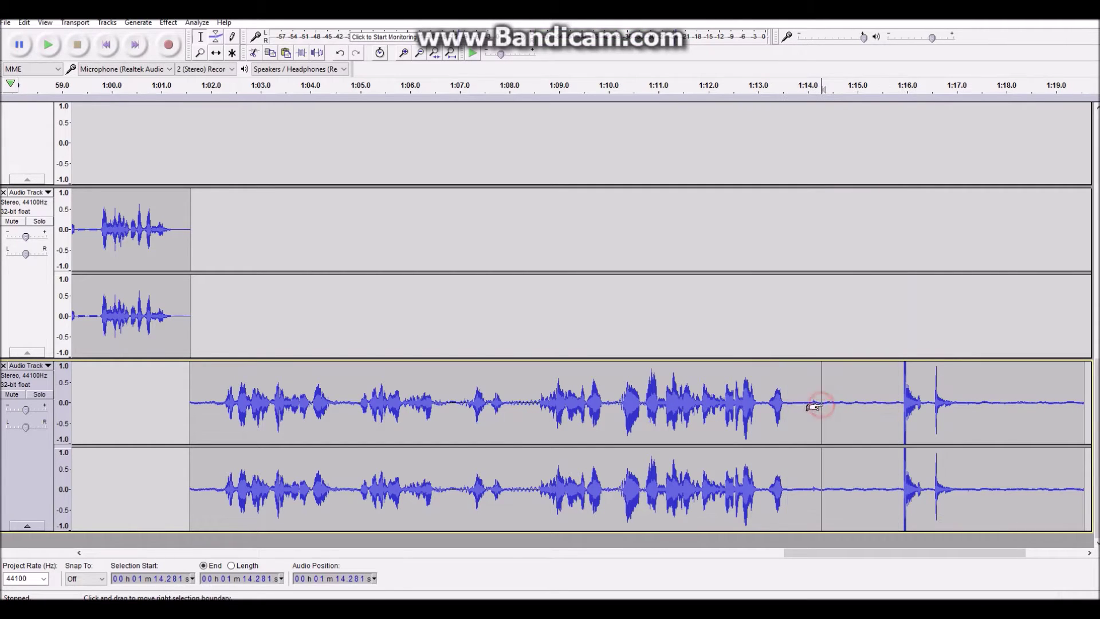
left_click_drag(818, 402, 898, 402)
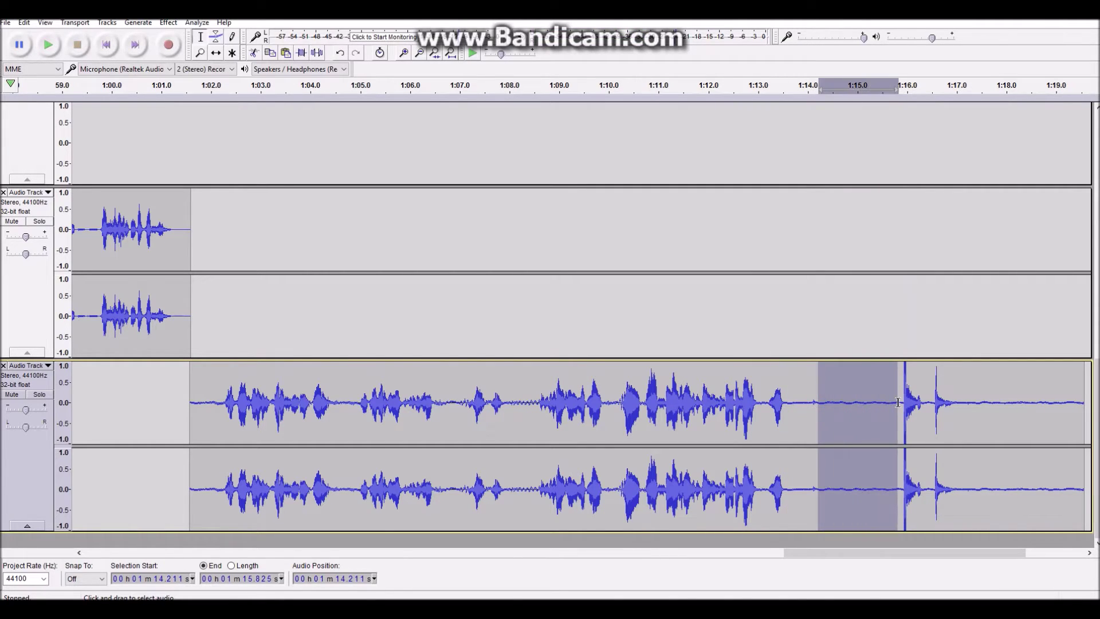
left_click(171, 23)
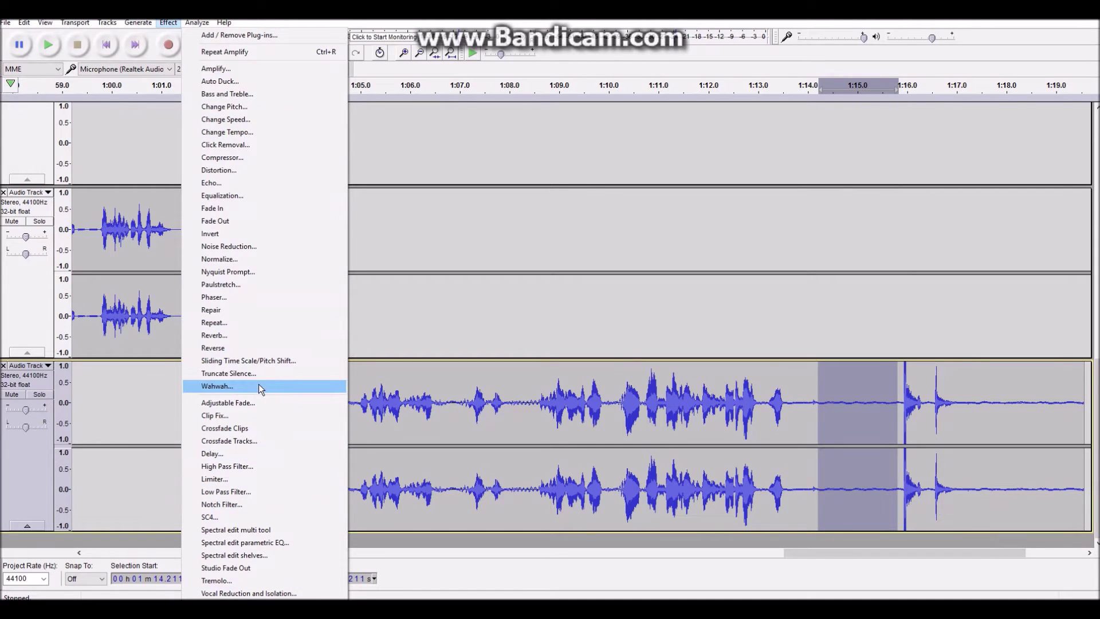
Step: Capture a noise profile from the selected quiet stretch and play it back
left_click(241, 247)
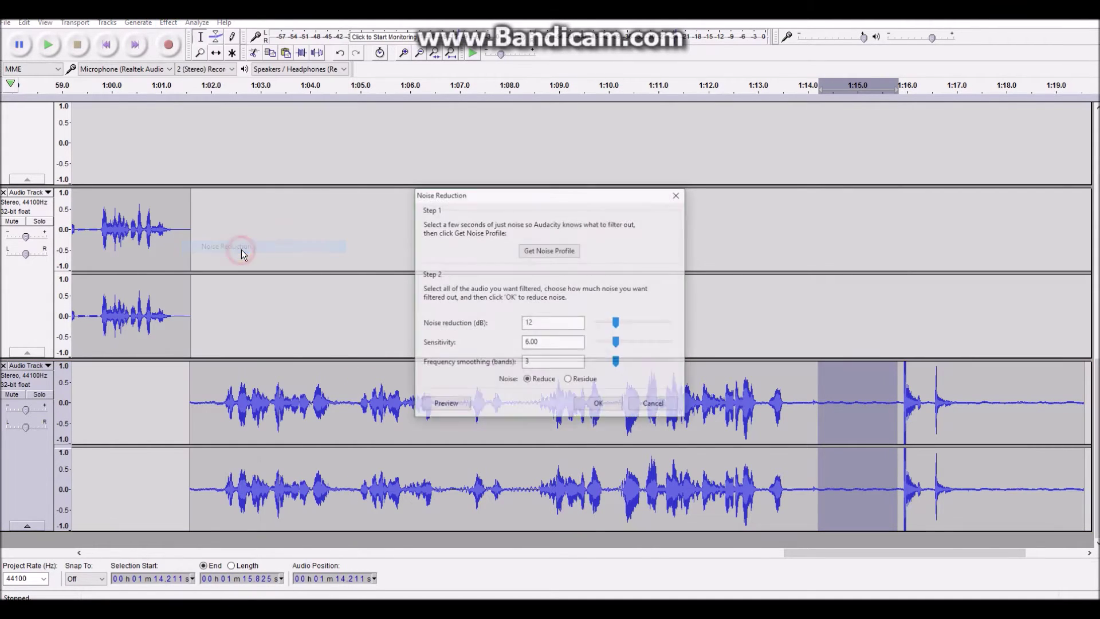
left_click(572, 256)
left_click(59, 46)
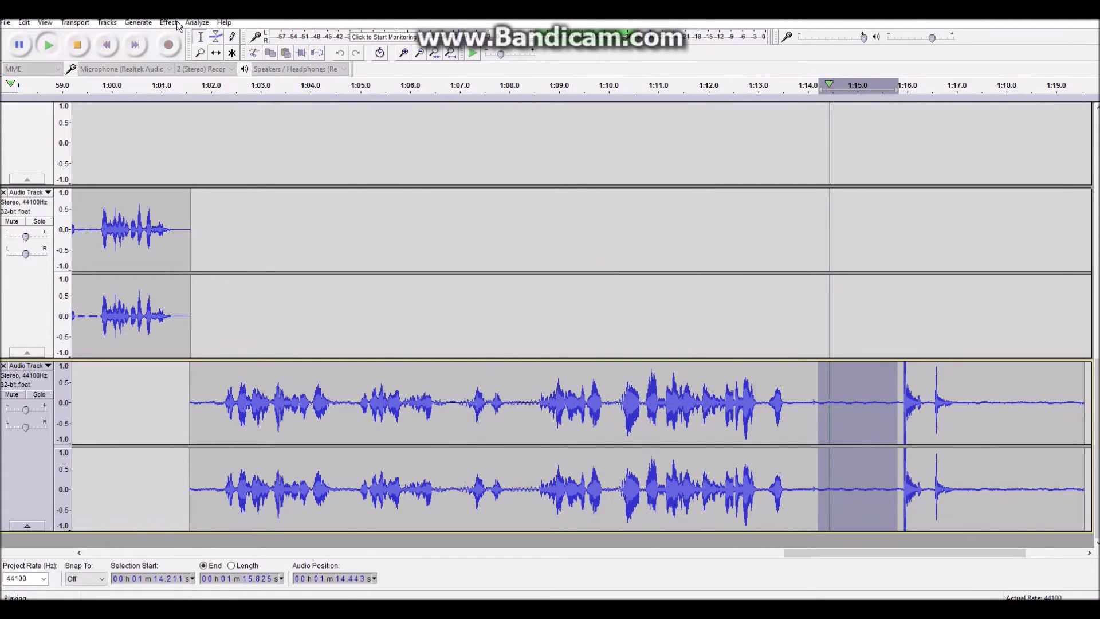
Step: Apply Noise Reduction to the selected quiet stretch
left_click(168, 22)
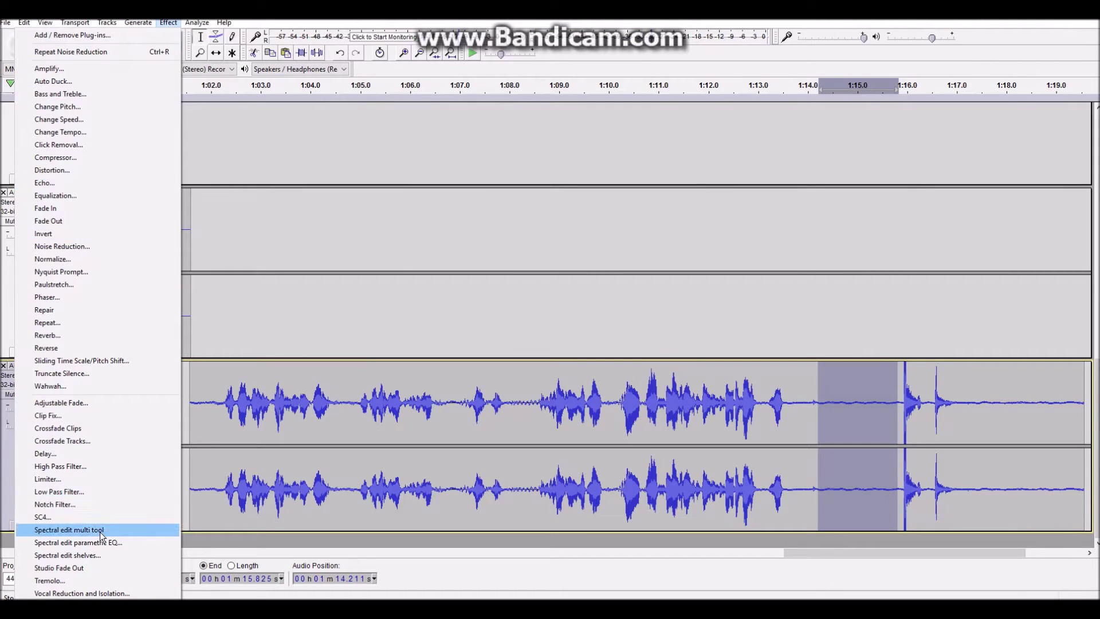
left_click(95, 247)
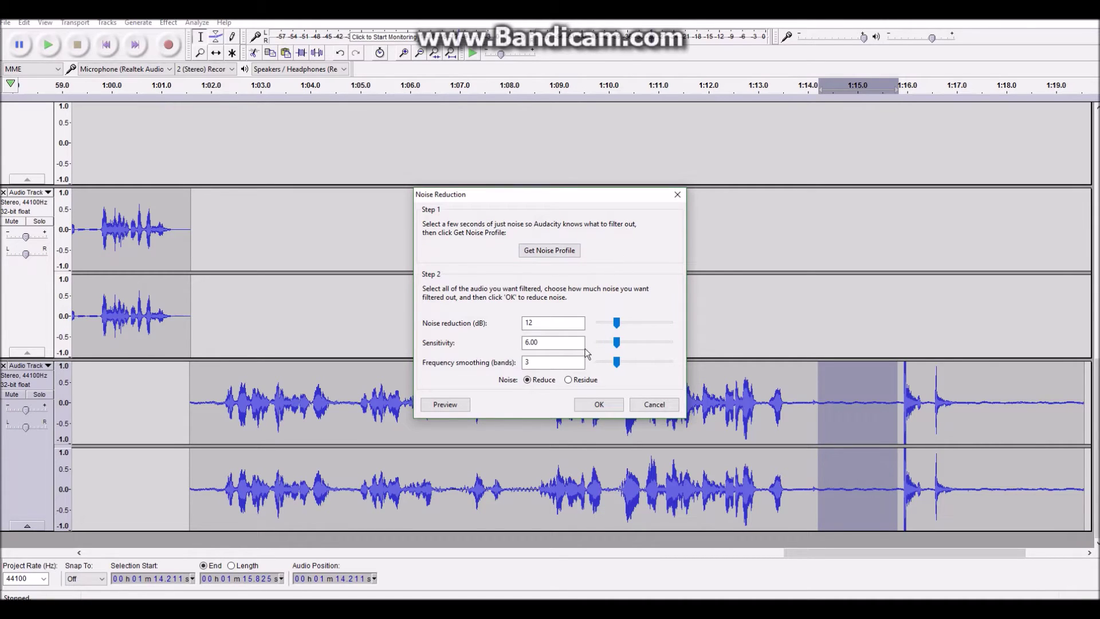
left_click(590, 408)
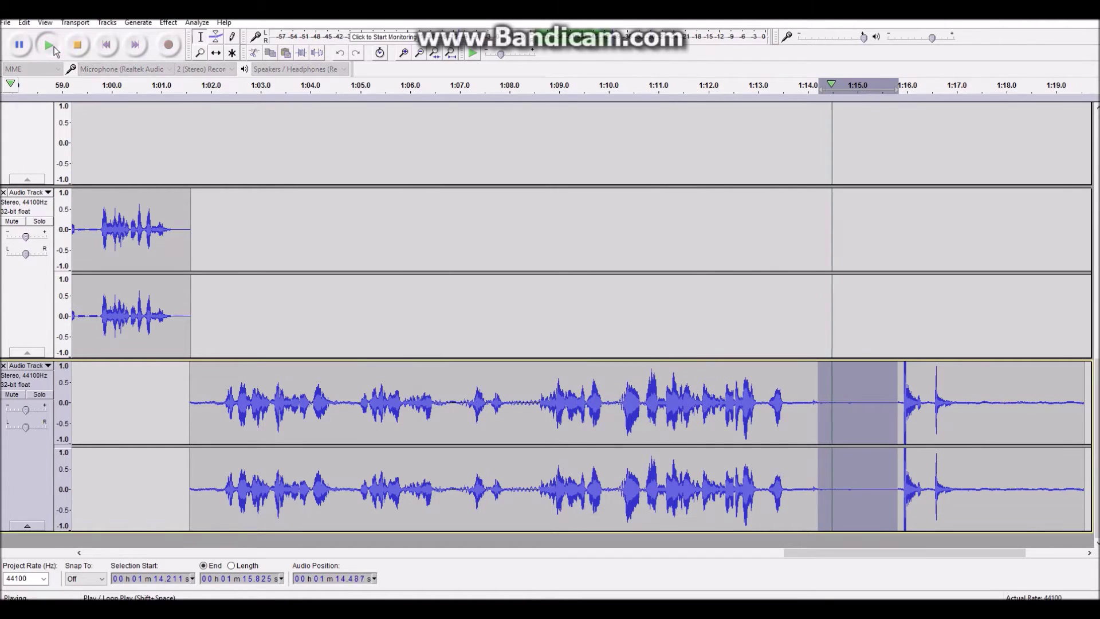
left_click(78, 46)
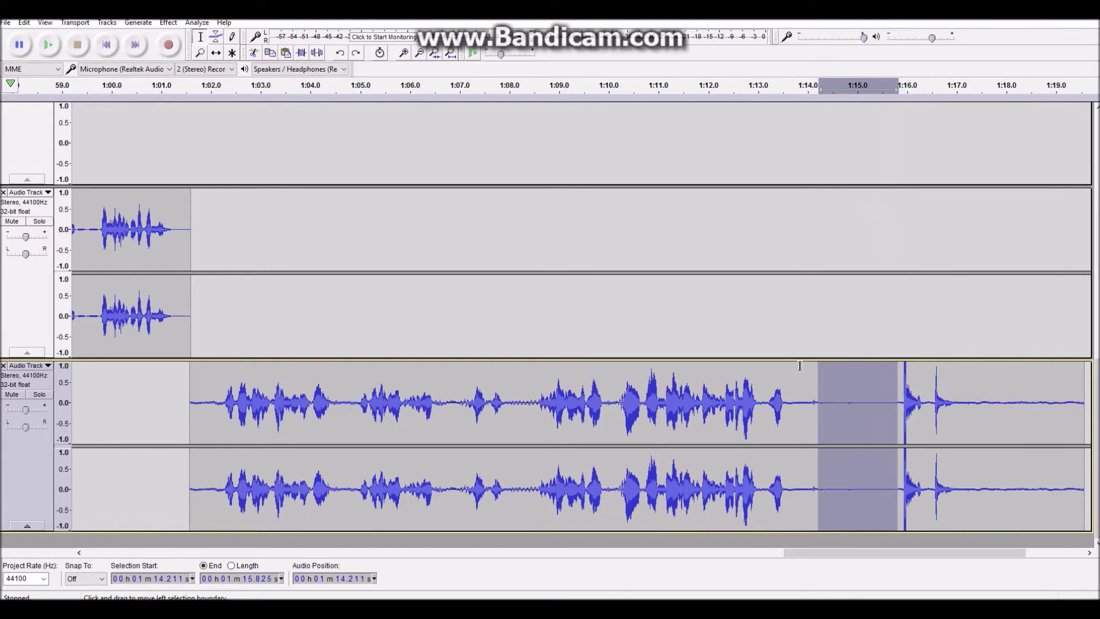
double_click(799, 365)
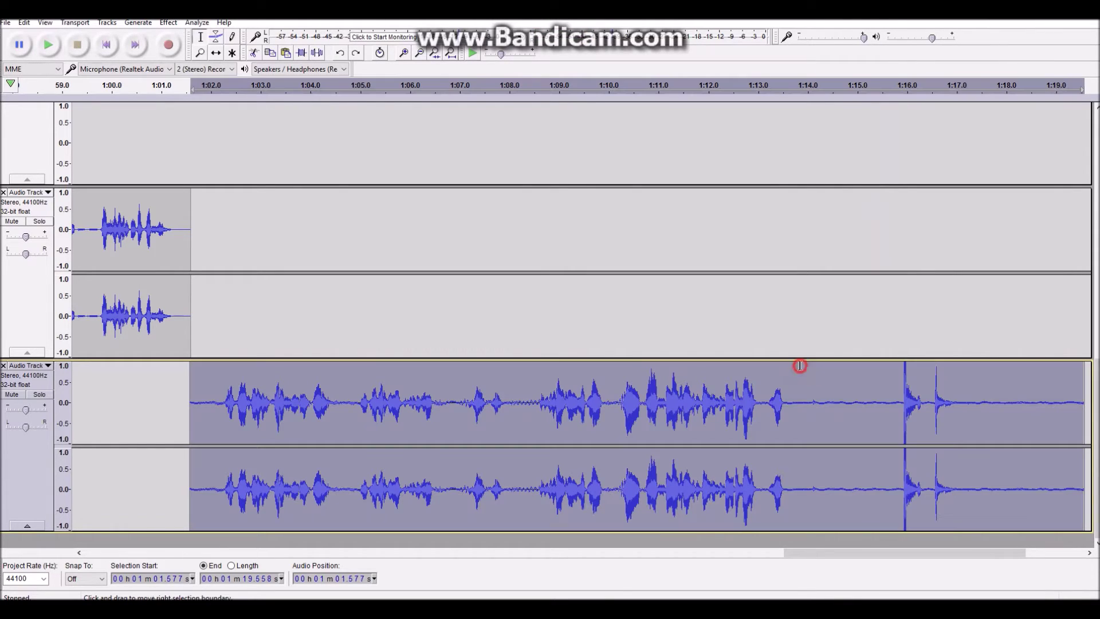
left_click(168, 27)
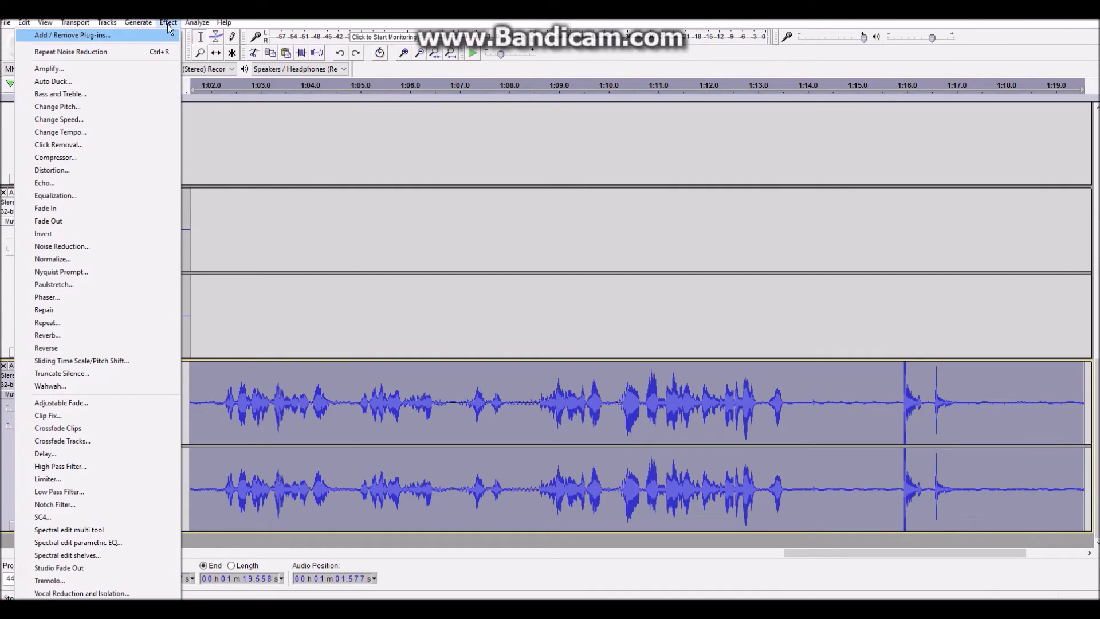
left_click(173, 24)
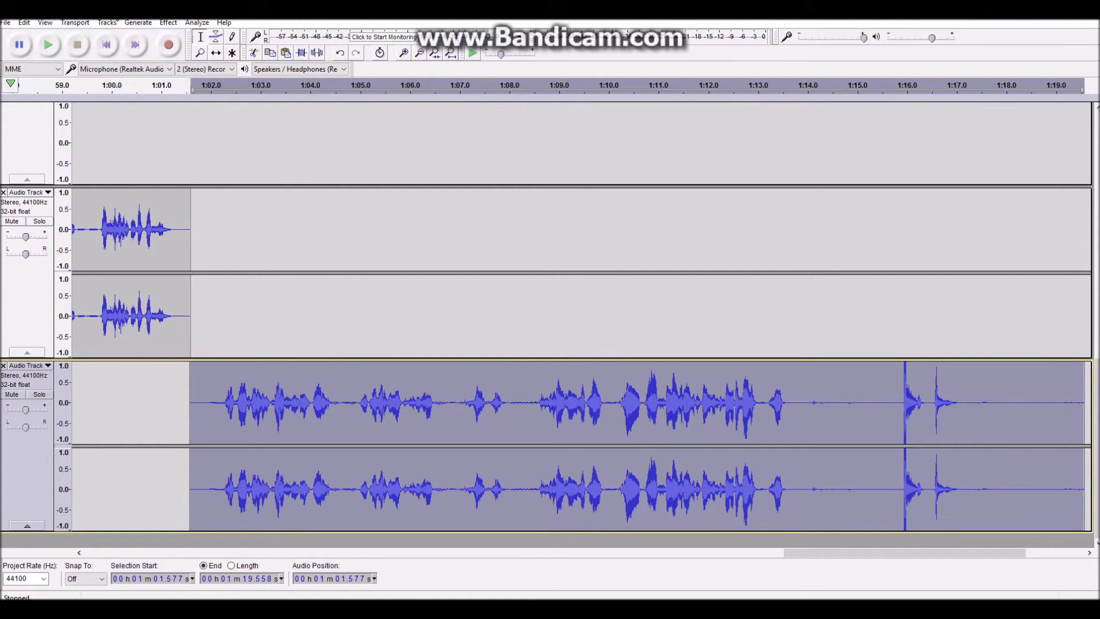
left_click(168, 23)
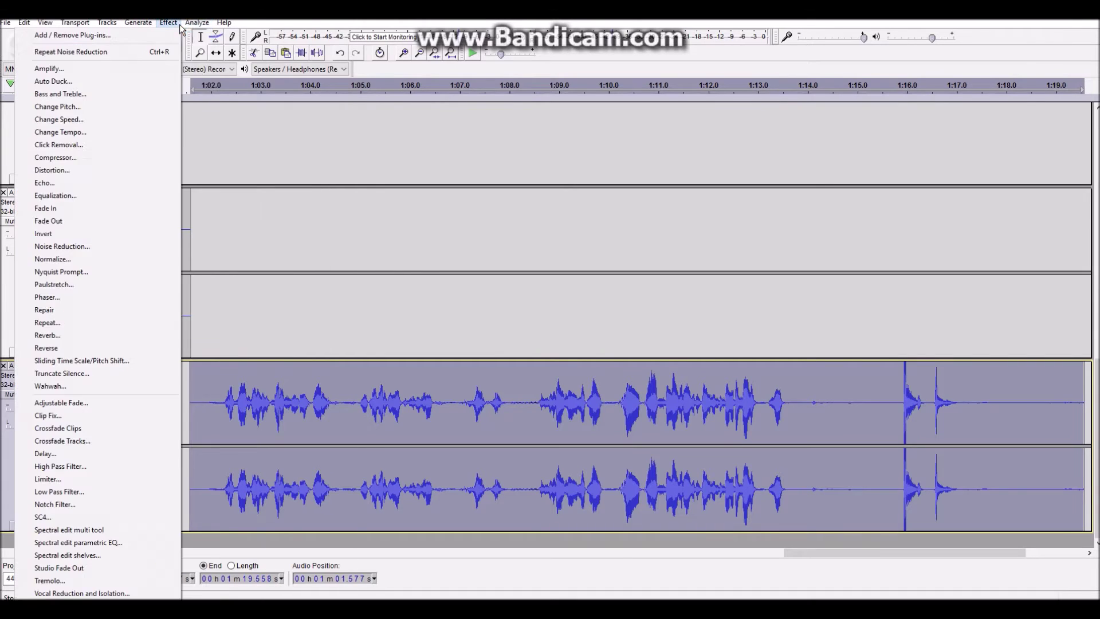
left_click(172, 52)
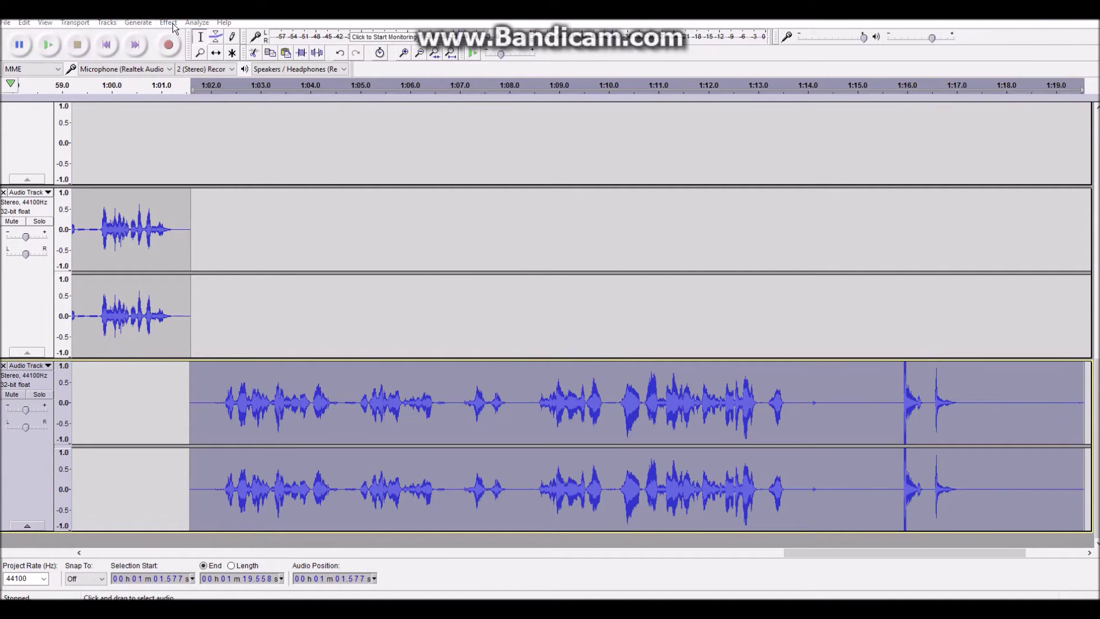
key("ctrl+r")
key("ctrl+r")
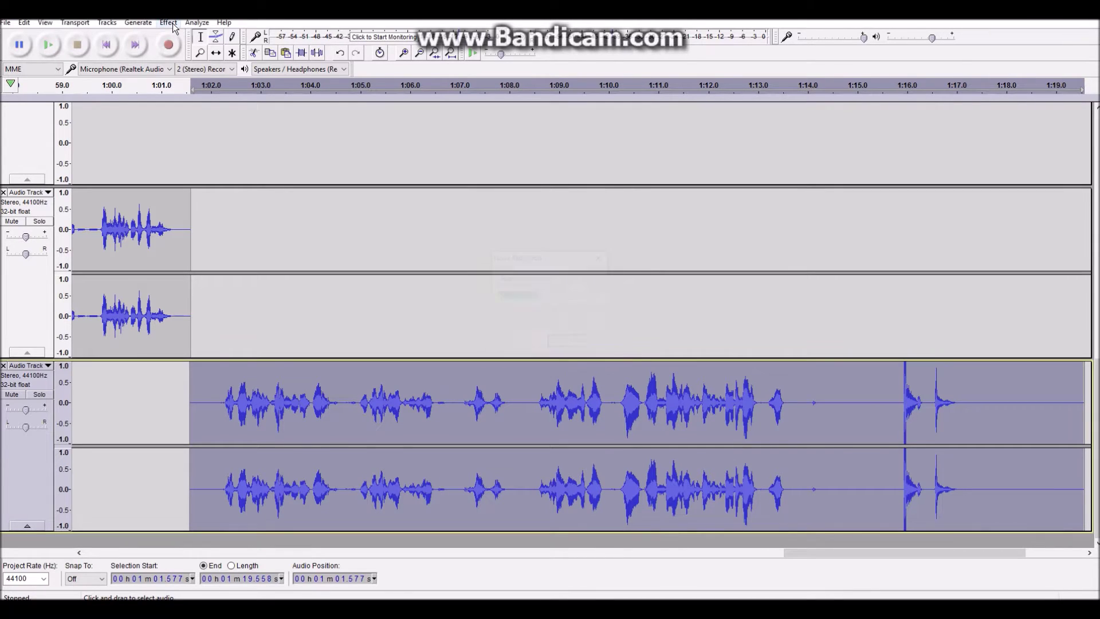
key("ctrl+r")
key("ctrl+r")
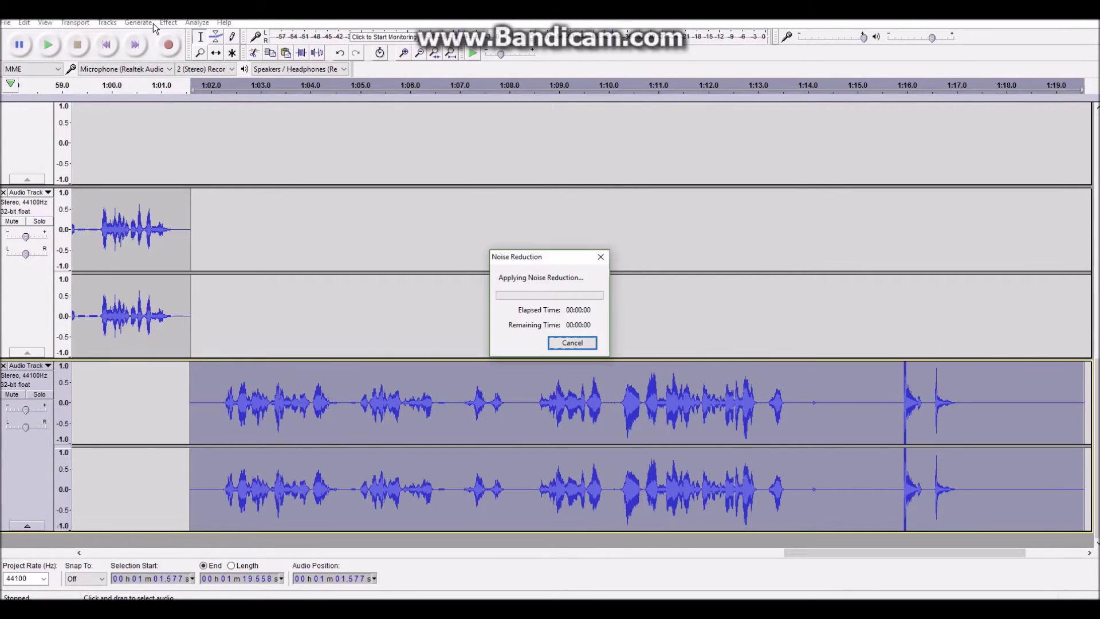
left_click(59, 45)
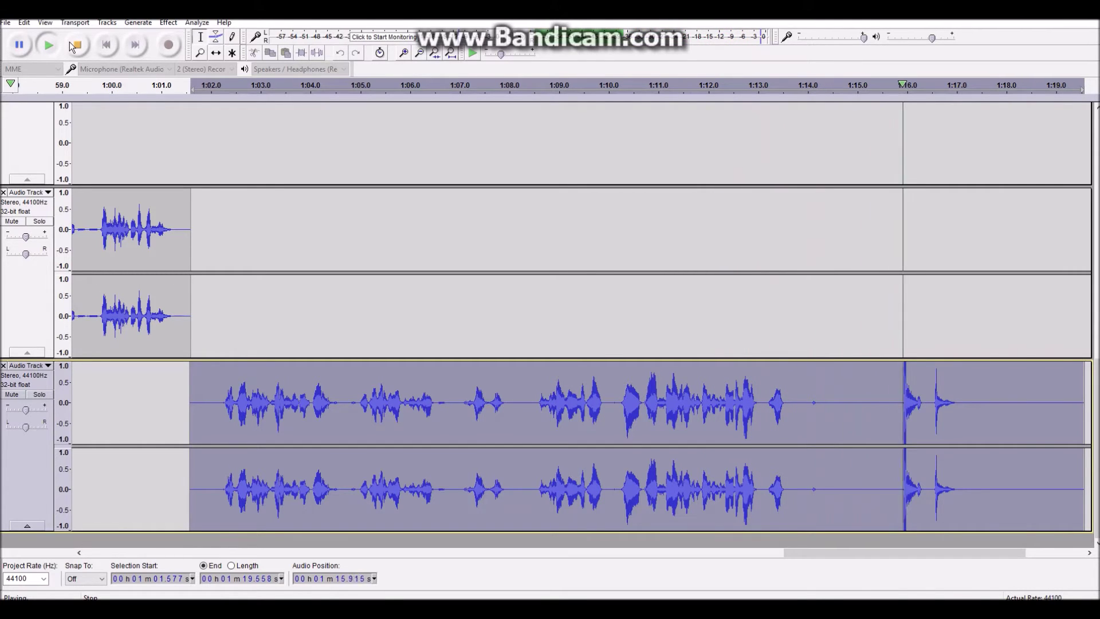
left_click(73, 46)
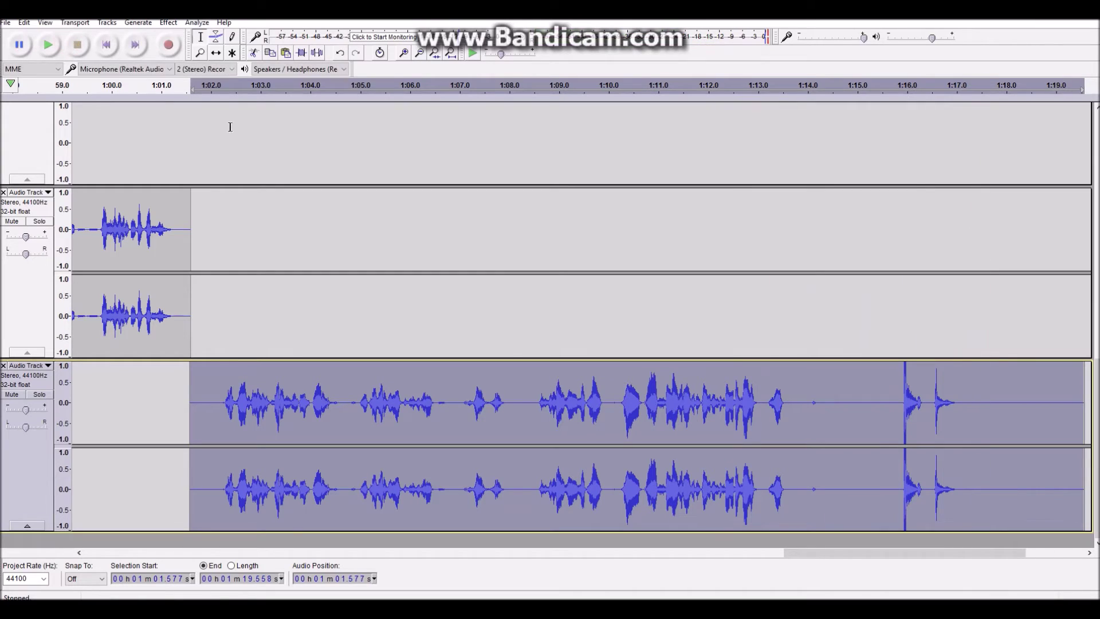
left_click(168, 22)
Step: Cut the bass to -29 dB with Bass and Treble, applying it twice
left_click(231, 92)
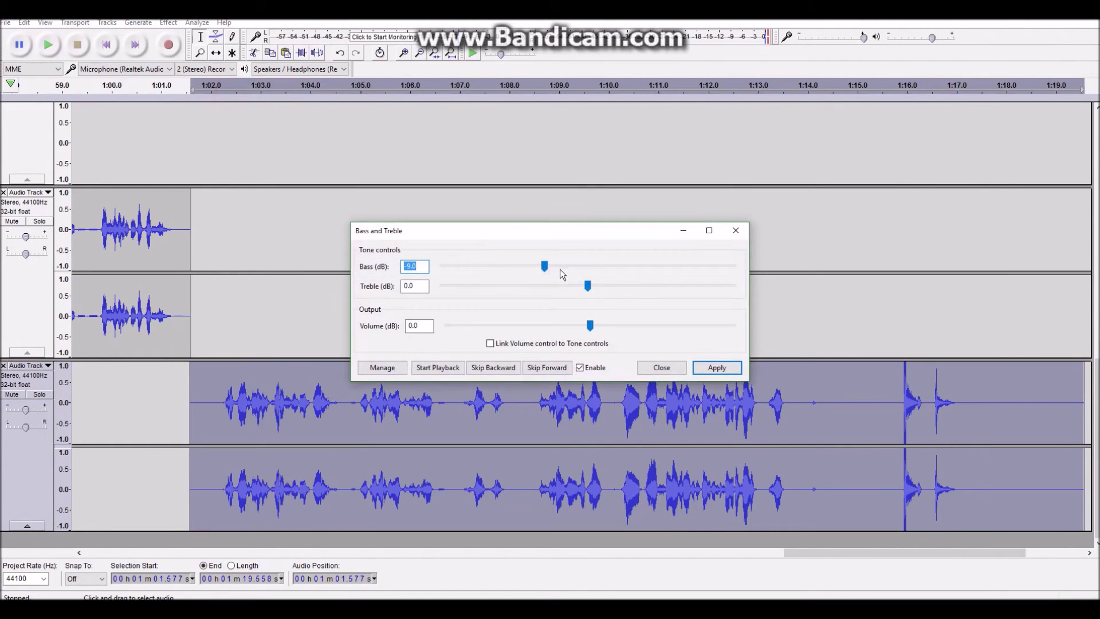
left_click_drag(545, 266, 446, 268)
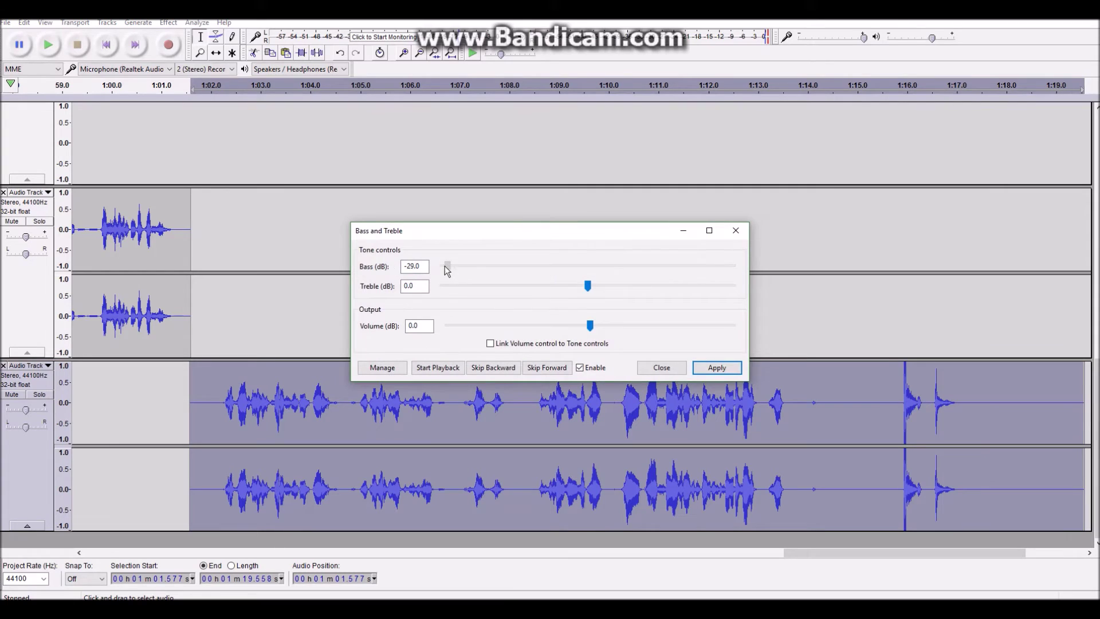
left_click(718, 369)
left_click(708, 368)
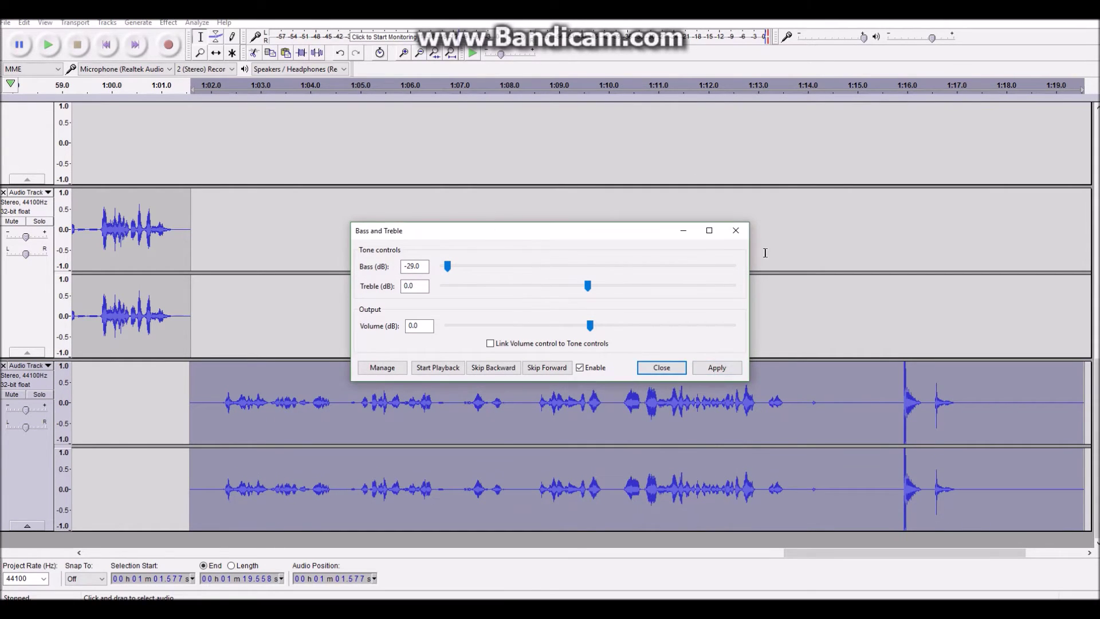
left_click(676, 365)
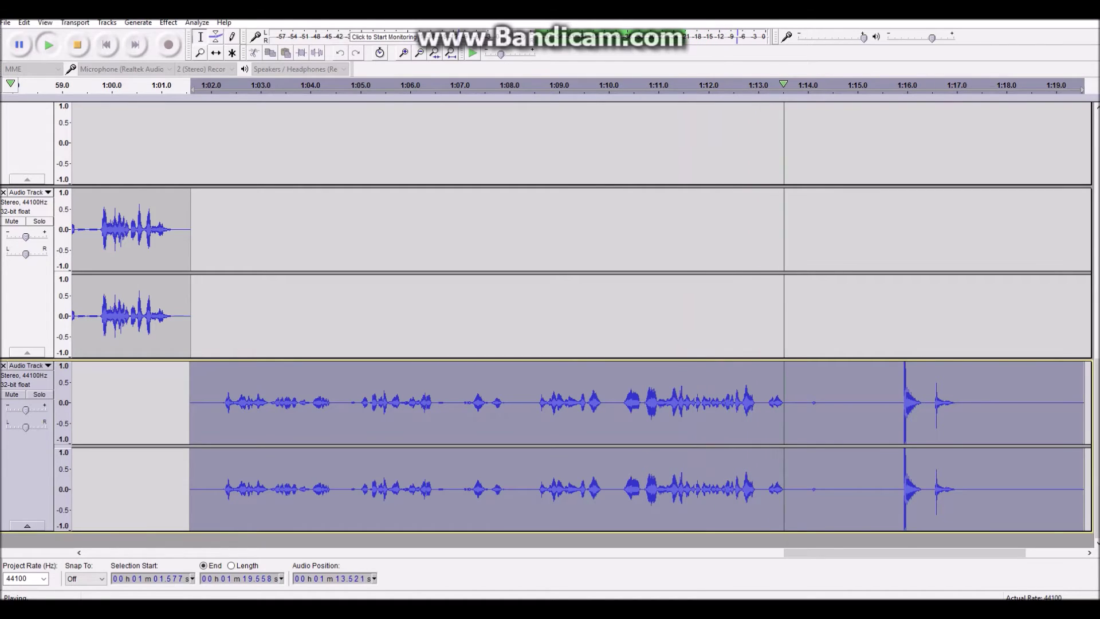
left_click(169, 23)
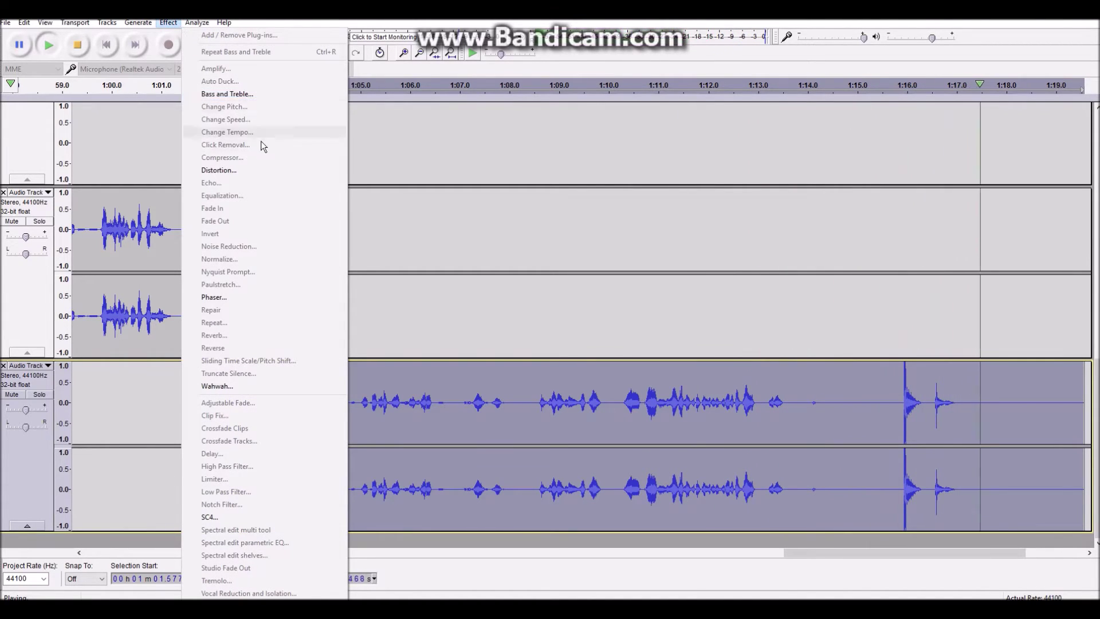
Step: Apply Hard Clipping distortion (clipping -6 dB, drive 50, make-up gain 50) to the voice
left_click(249, 169)
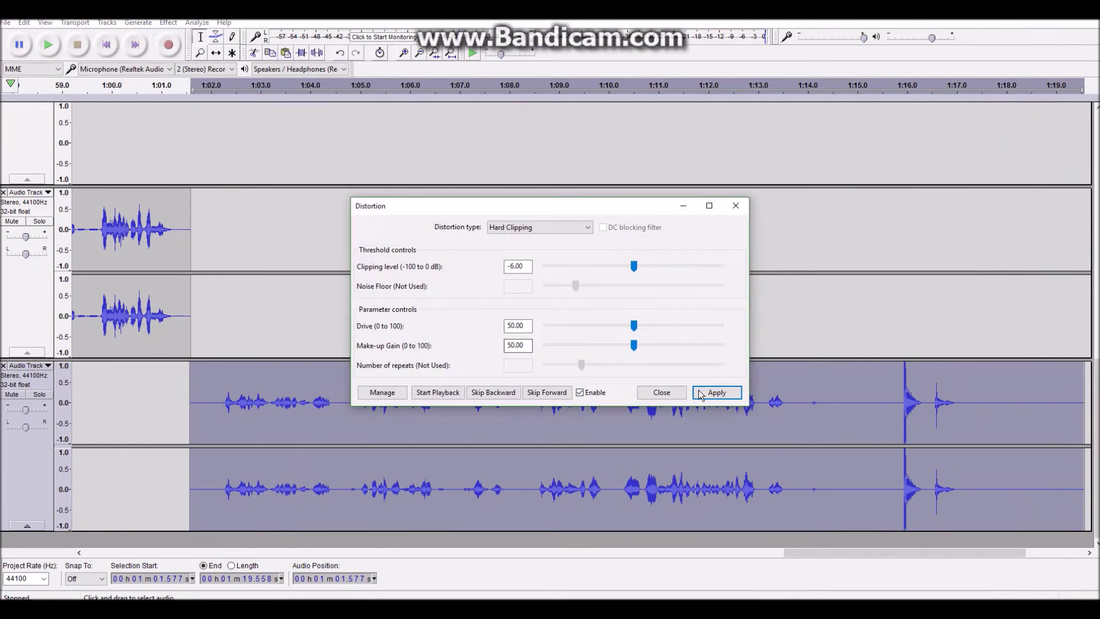
left_click(49, 45)
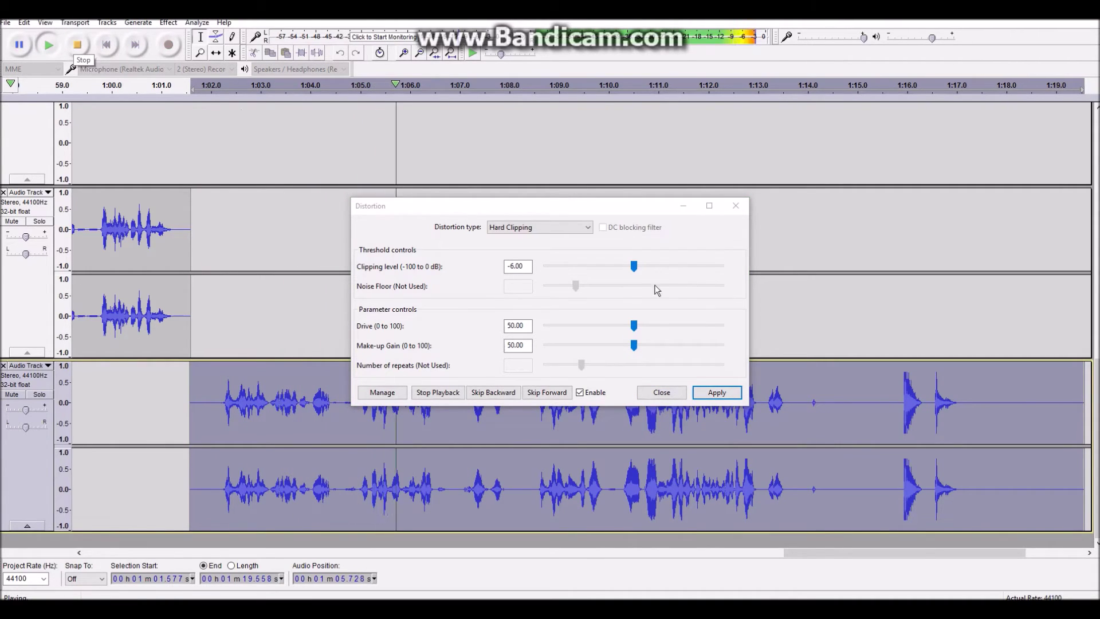
left_click(660, 392)
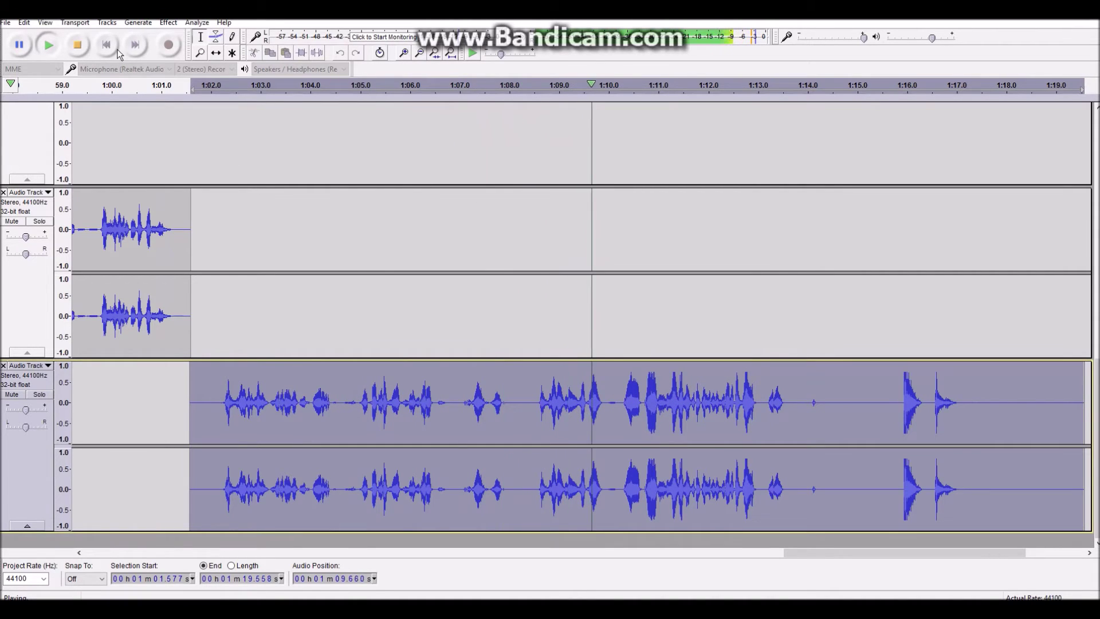
Step: Replay the distorted voice track to preview it, then stop
left_click(82, 44)
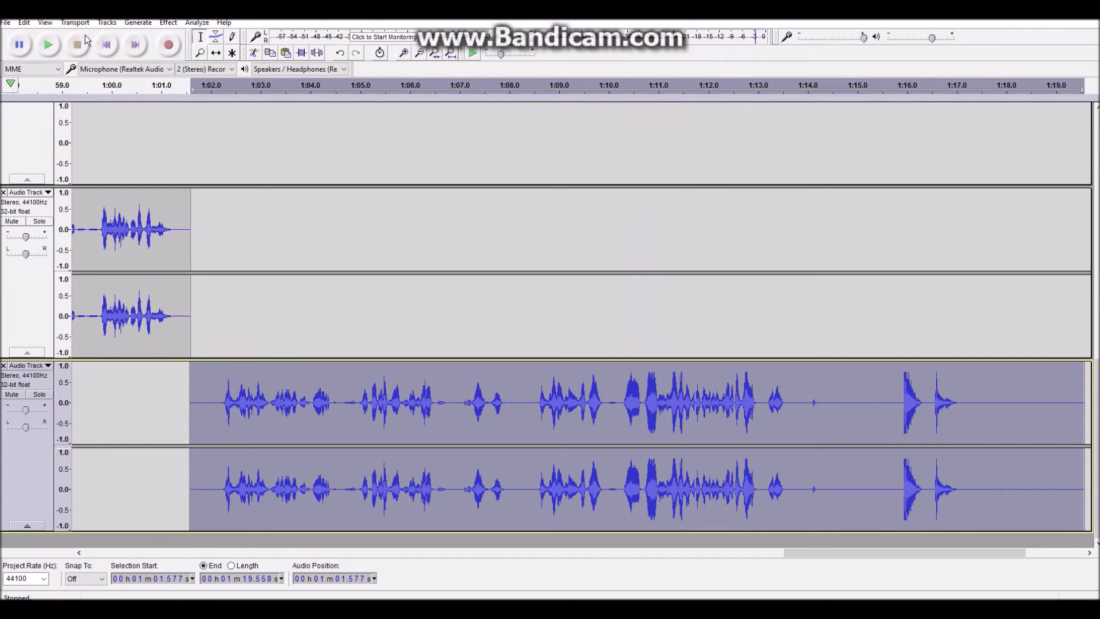
left_click(59, 46)
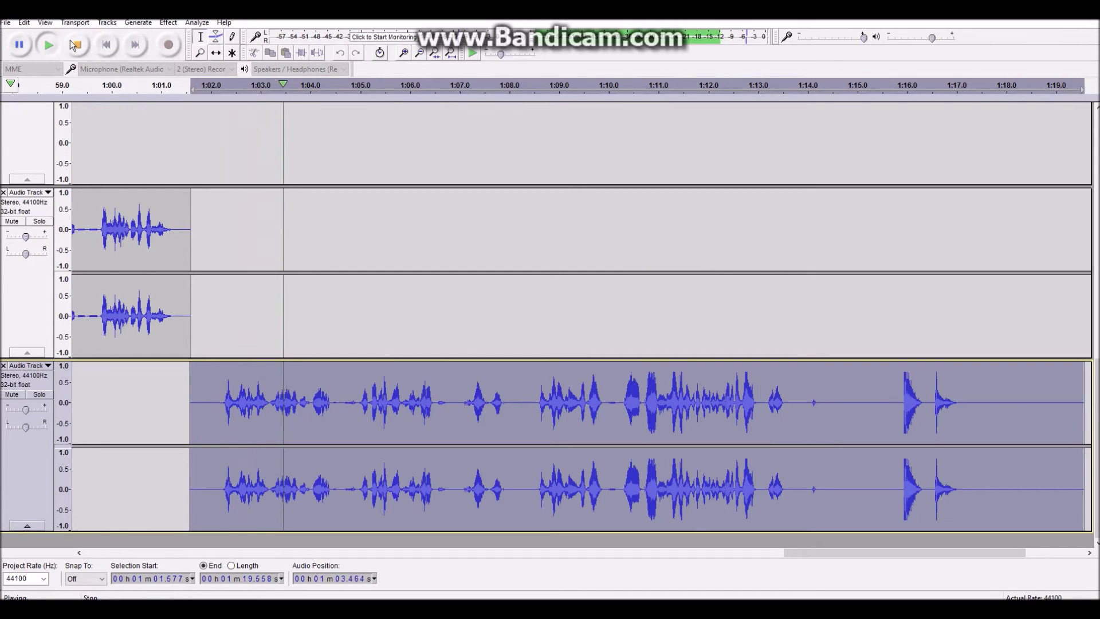
left_click(73, 45)
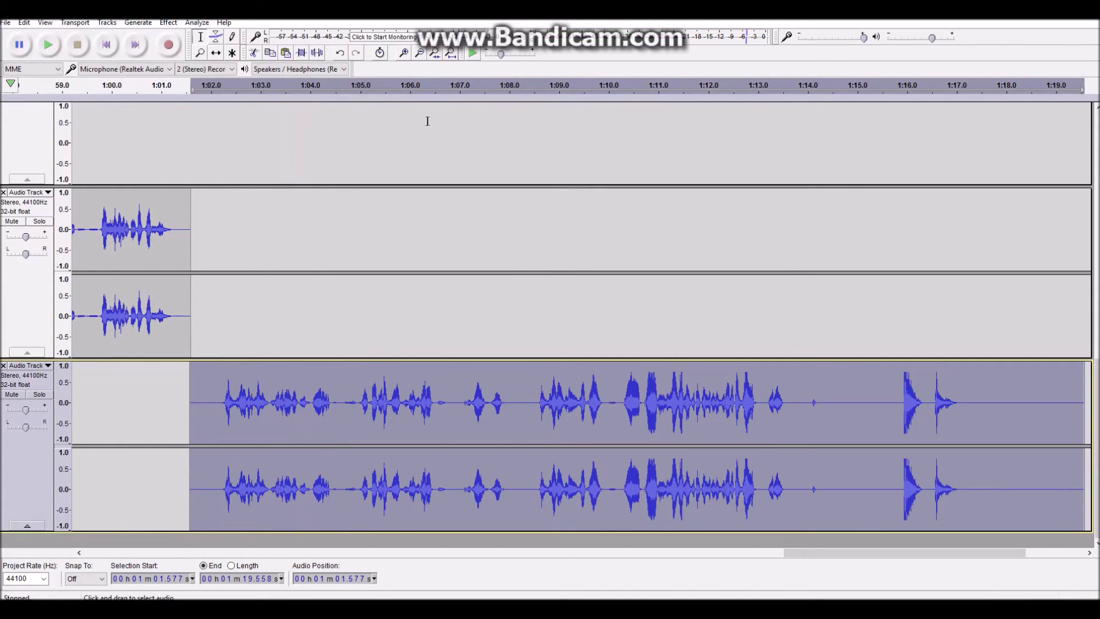
Step: Listen to the end of the voice track starting from 1:15.825
left_click(898, 400)
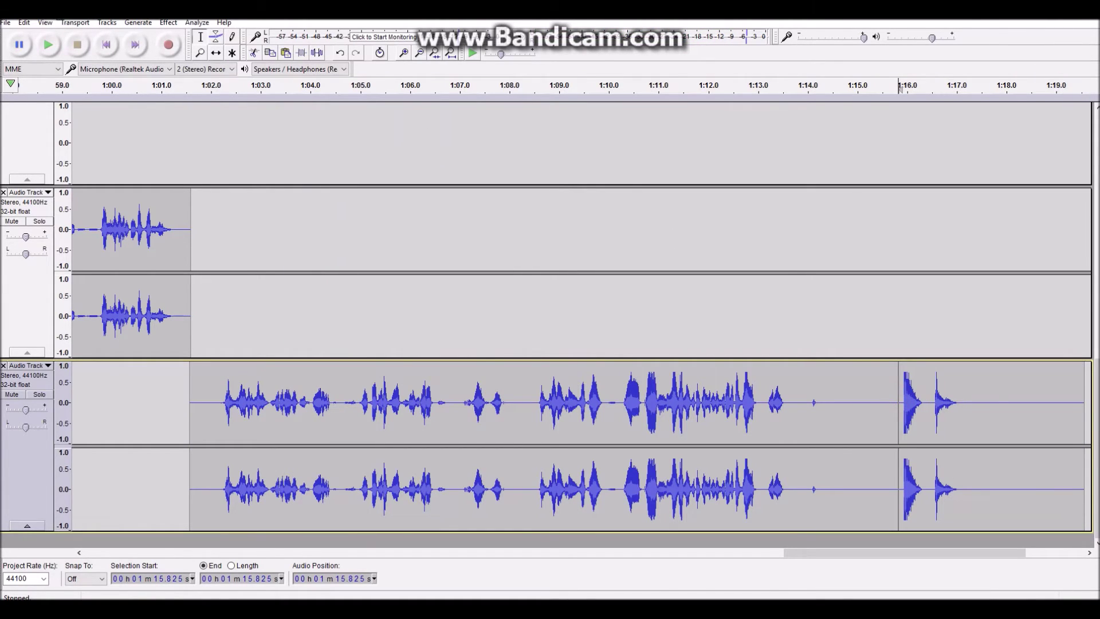
left_click(48, 45)
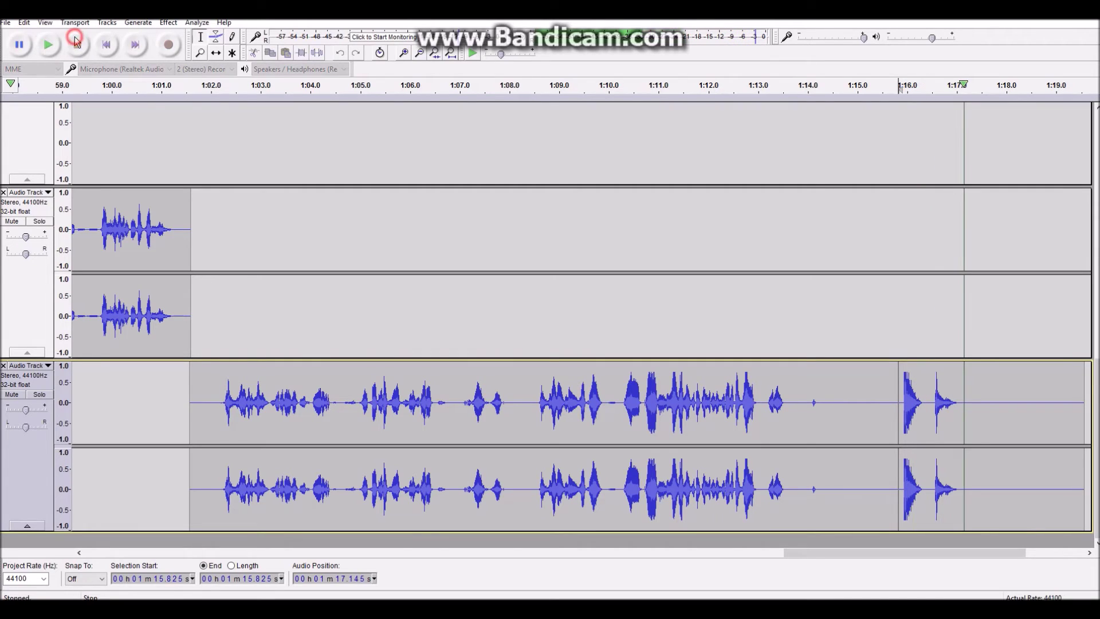
left_click(77, 42)
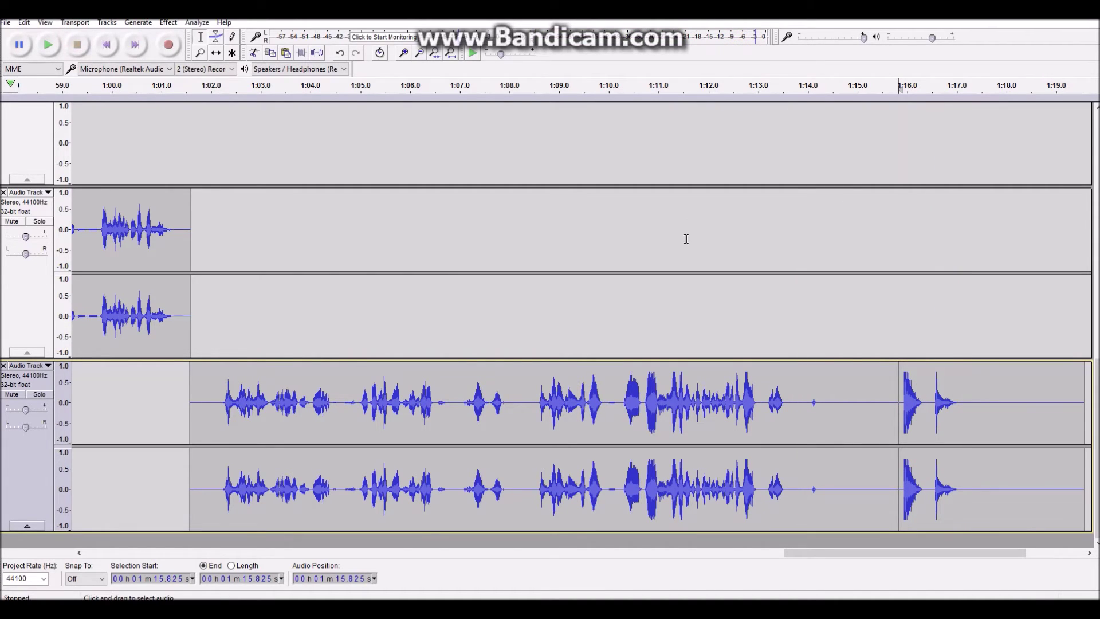
Step: Scroll back to bring the earlier clips around 17–38 seconds into view
left_click(907, 552)
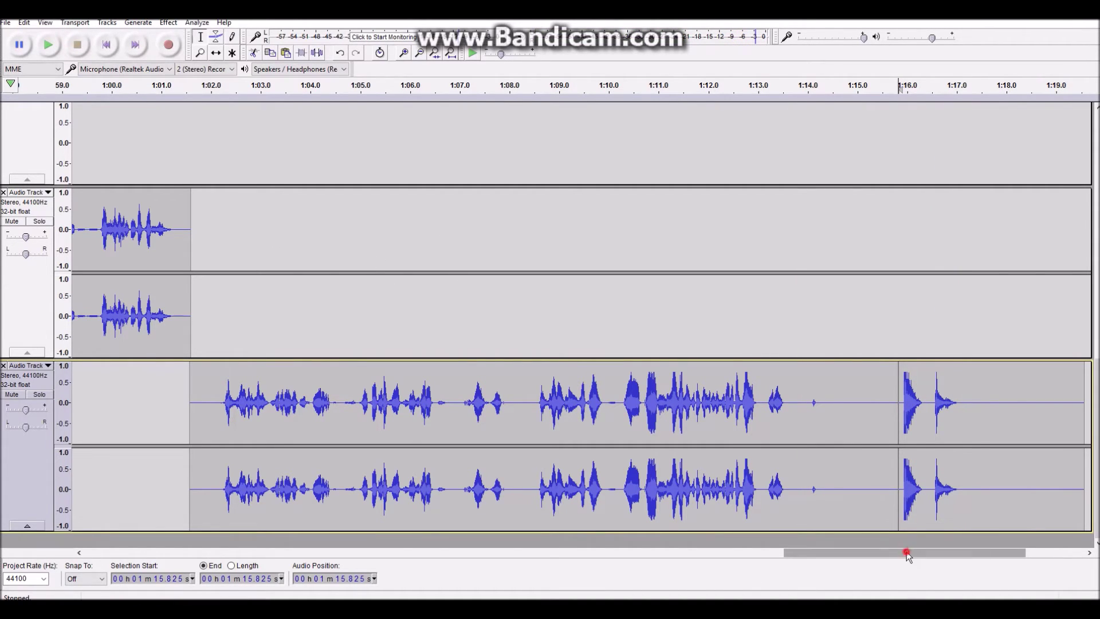
mouse_move(907, 552)
left_mouse_down()
mouse_move(659, 570)
mouse_move(559, 555)
left_mouse_up()
scroll(385, 370, "up", 2)
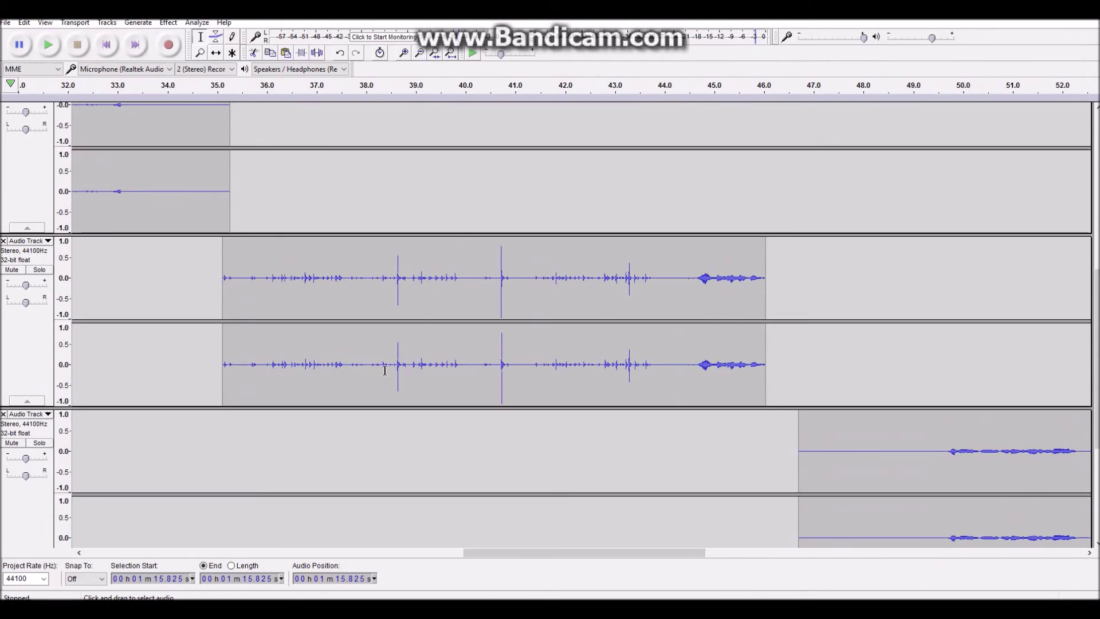
scroll(385, 370, "up", 1)
mouse_move(625, 554)
left_mouse_down()
mouse_move(461, 533)
mouse_move(559, 523)
left_mouse_up()
double_click(556, 333)
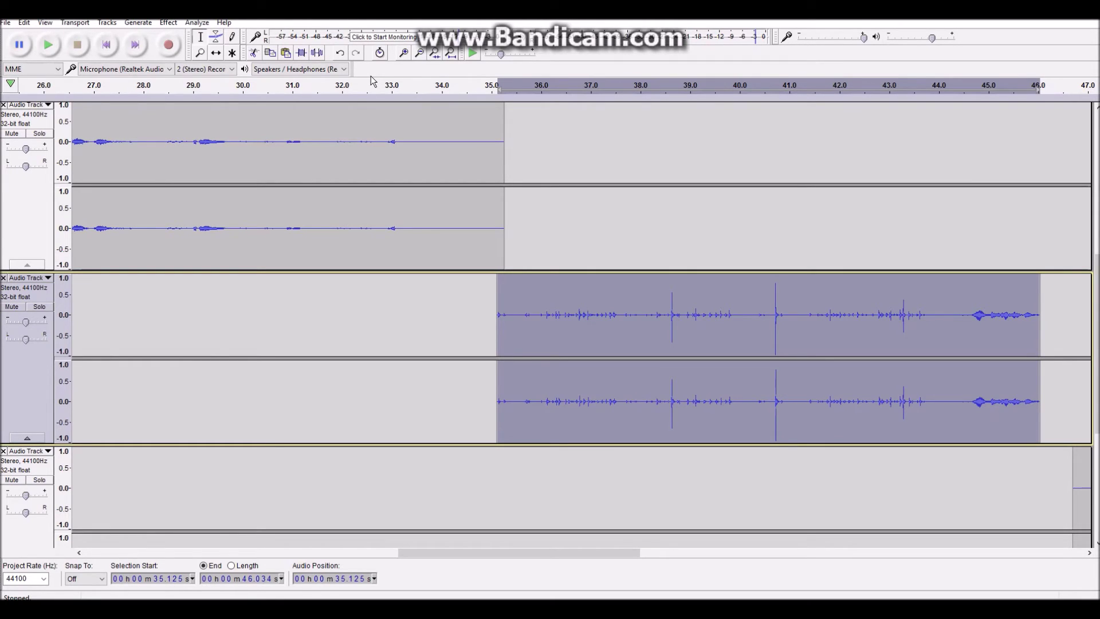
left_click(49, 46)
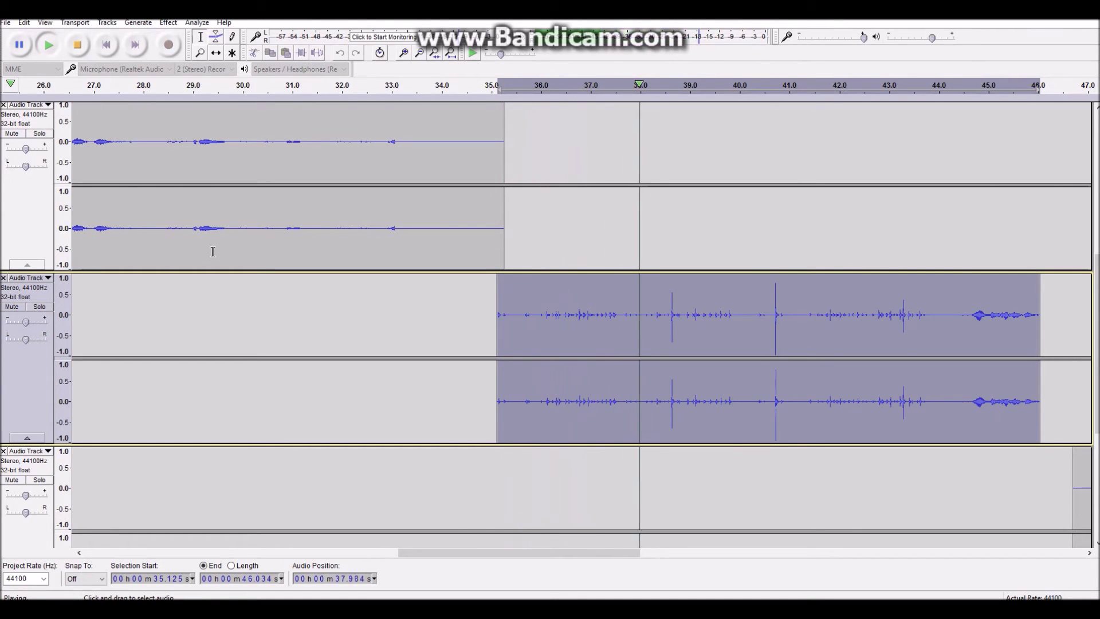
left_click(78, 50)
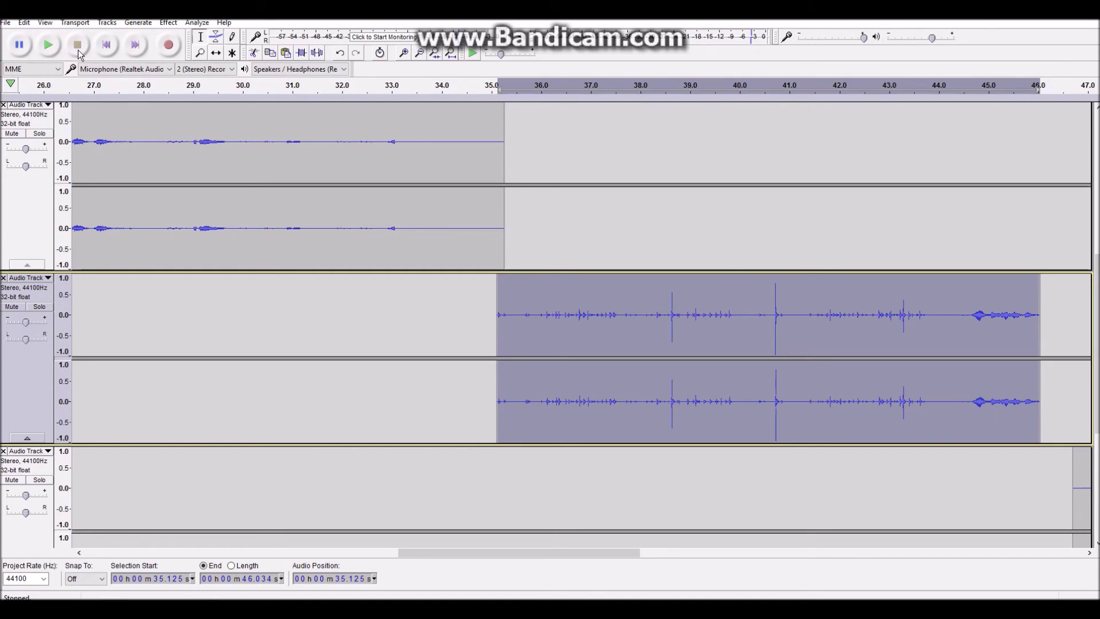
left_click(533, 315)
left_click(48, 44)
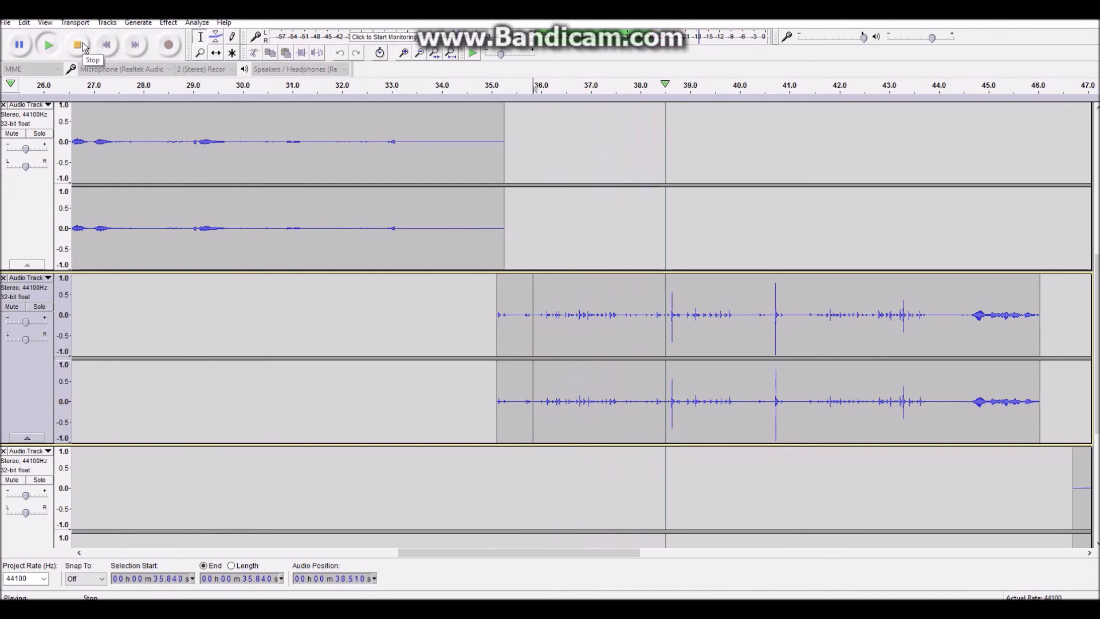
left_click(82, 45)
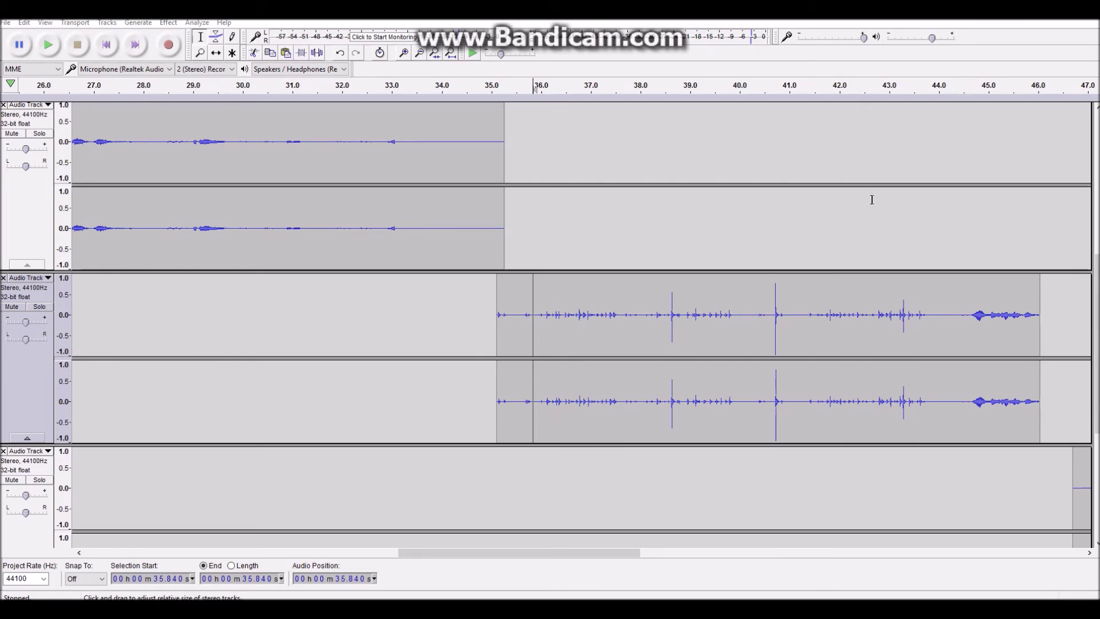
left_click(631, 314)
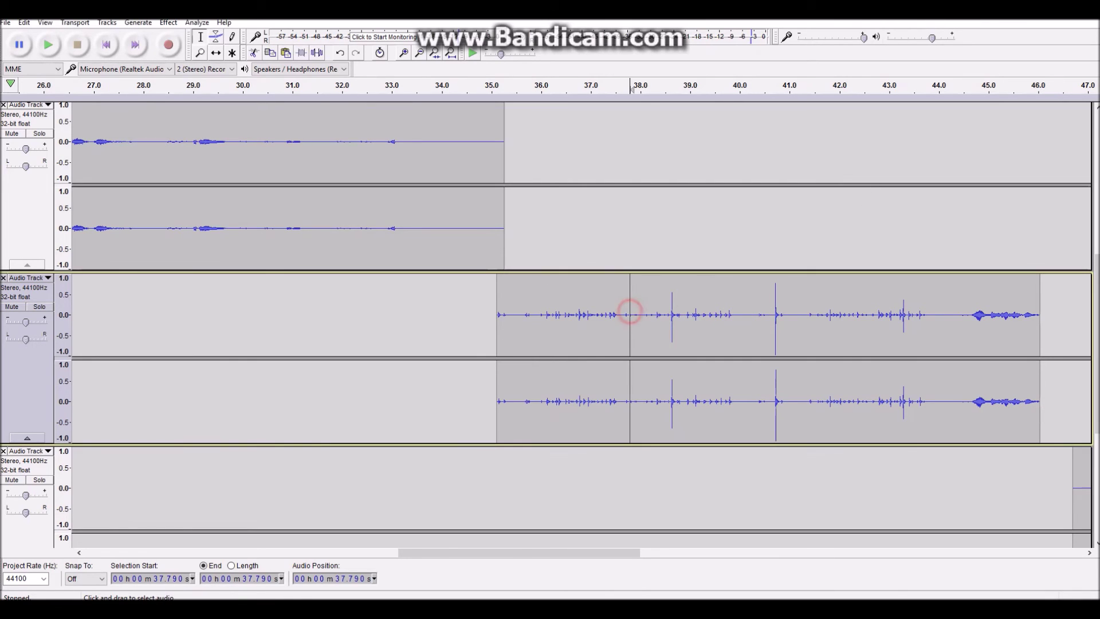
left_click(45, 45)
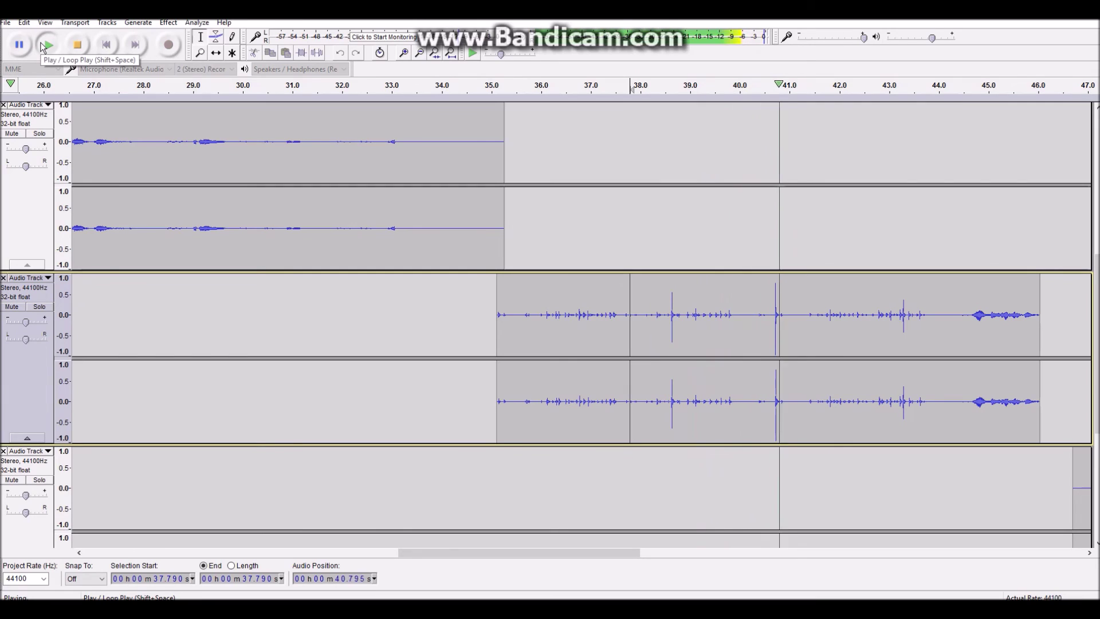
left_click(68, 45)
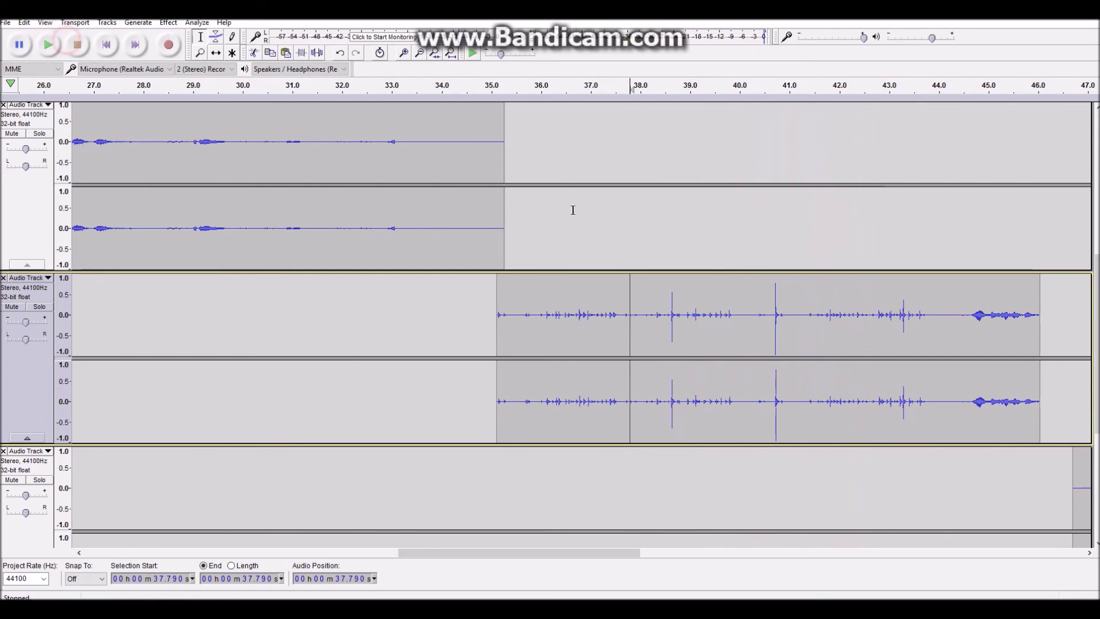